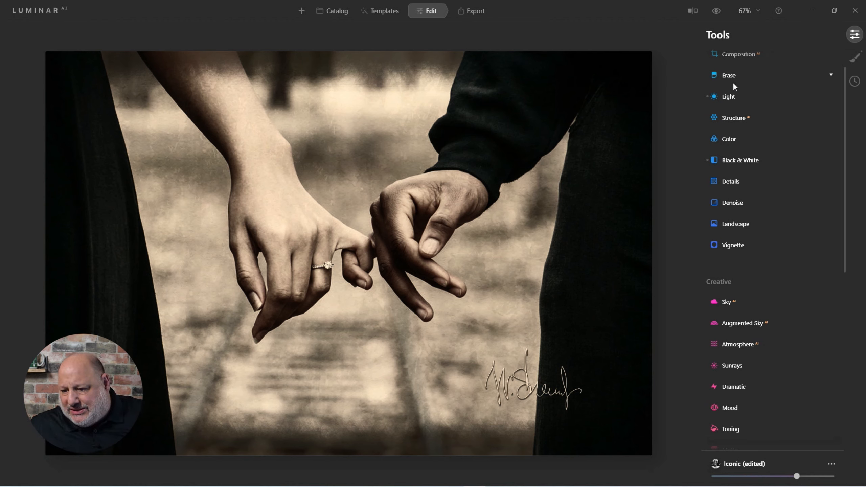
Toggle the local-masking texture layers to identify the one holding the signature, and remove that layer
{"action": "left_click", "coordinate": [855, 64]}
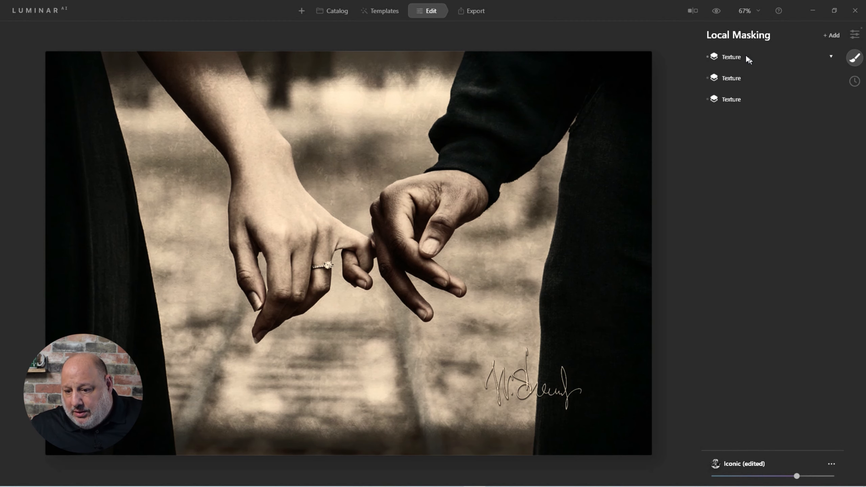
{"action": "left_click", "coordinate": [730, 101]}
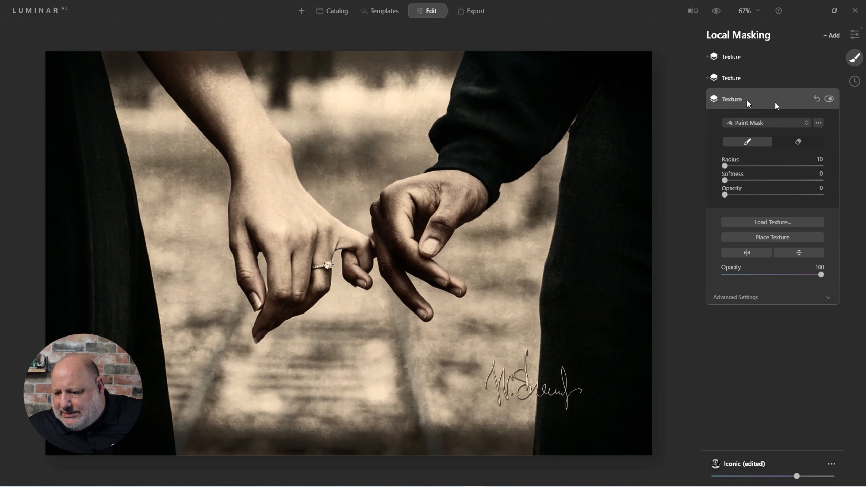
{"action": "left_click", "coordinate": [829, 100]}
{"action": "left_click", "coordinate": [828, 99]}
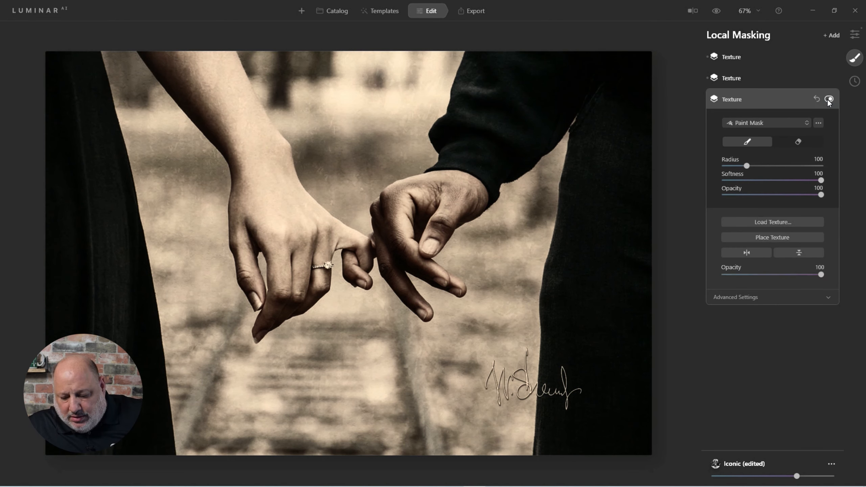
{"action": "left_click", "coordinate": [732, 78]}
{"action": "left_click", "coordinate": [832, 78]}
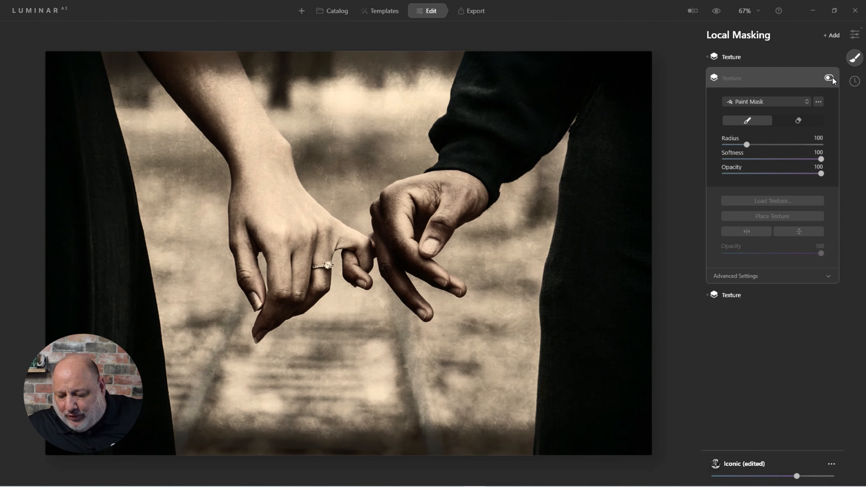
{"action": "left_click", "coordinate": [730, 78]}
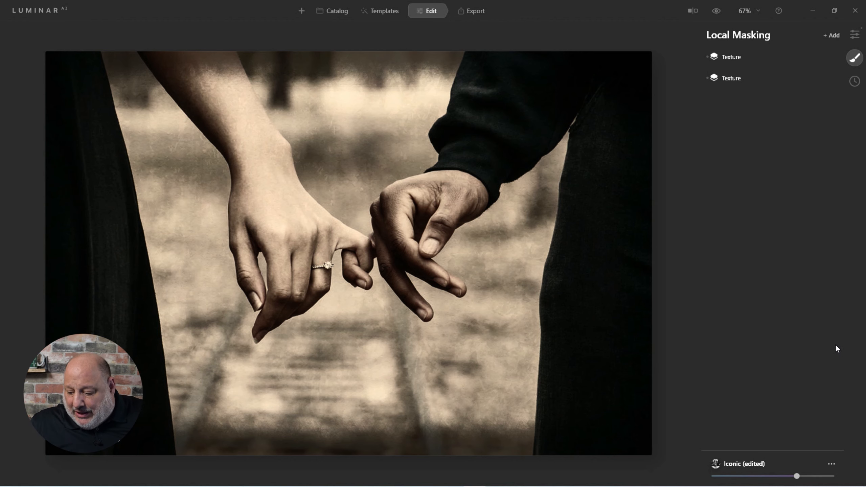
Save the current adjustments as a template and rename it in My Templates as Iconic Fade
{"action": "left_click", "coordinate": [832, 463]}
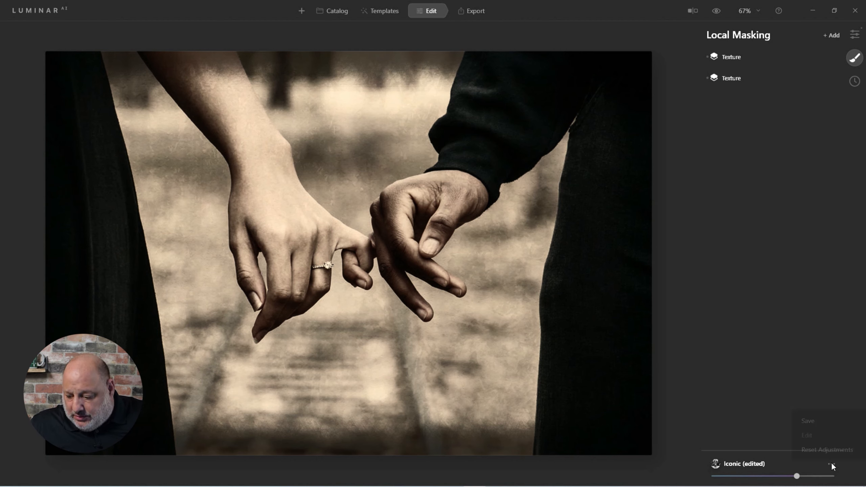
{"action": "left_click", "coordinate": [808, 421]}
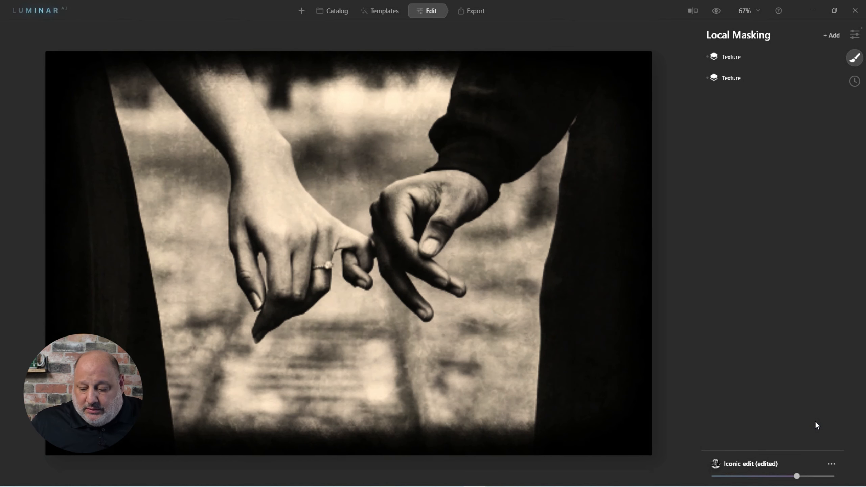
{"action": "left_click", "coordinate": [382, 14]}
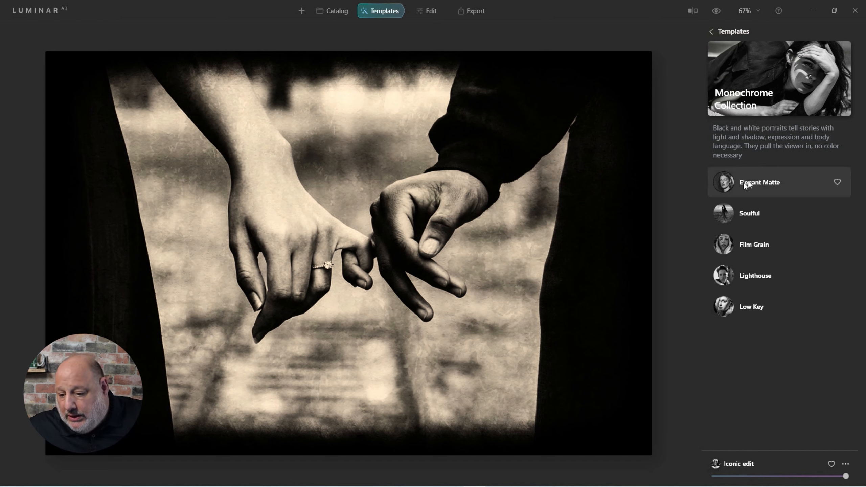
{"action": "left_click", "coordinate": [713, 30]}
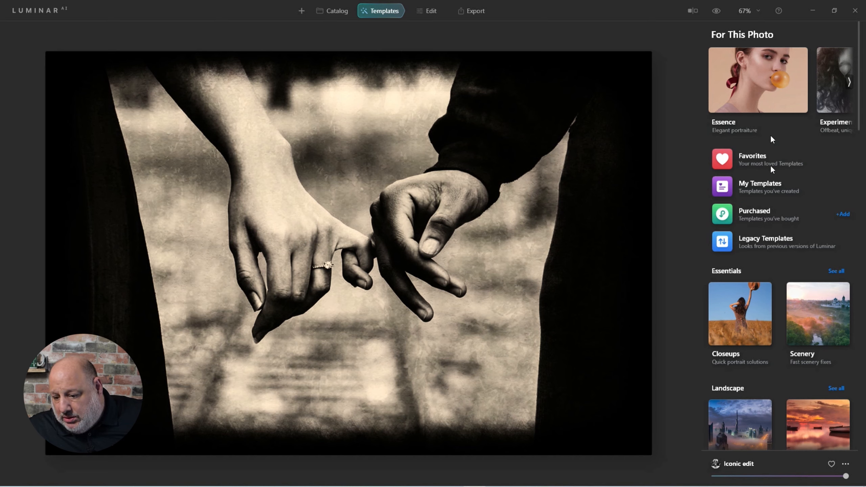
{"action": "left_click", "coordinate": [779, 190]}
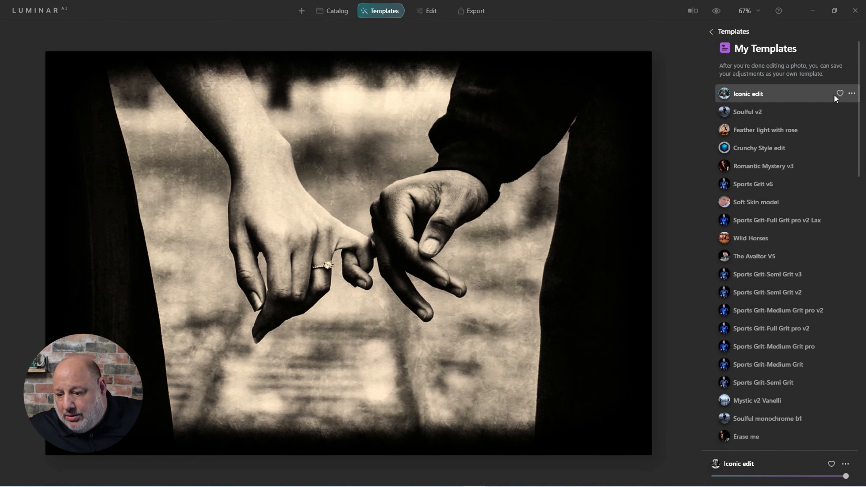
{"action": "left_click", "coordinate": [854, 95]}
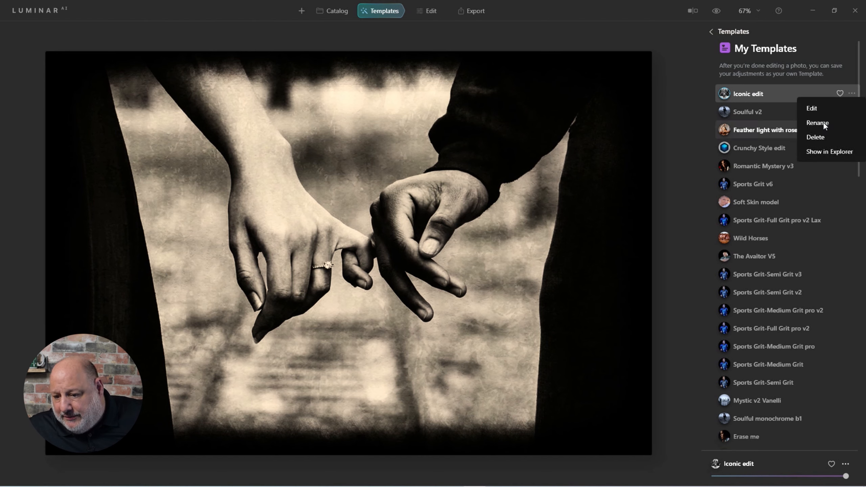
{"action": "left_click", "coordinate": [833, 120]}
{"action": "double_click", "coordinate": [769, 94]}
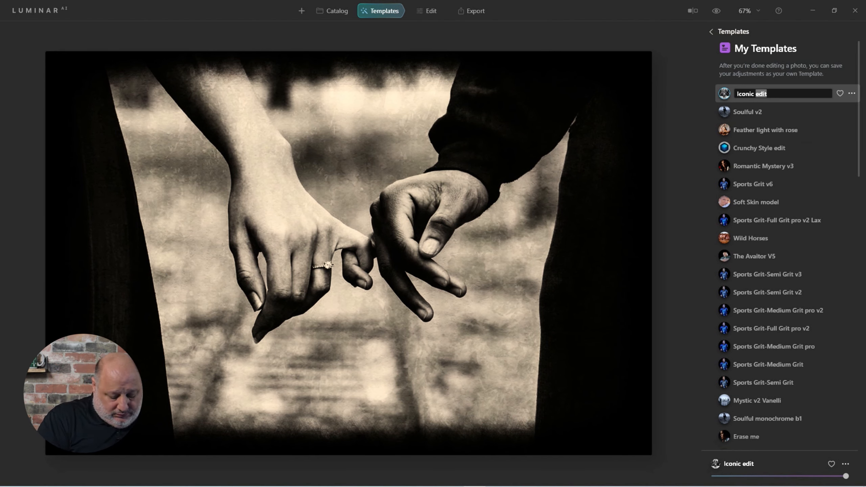
{"action": "type", "text": "Fade"}
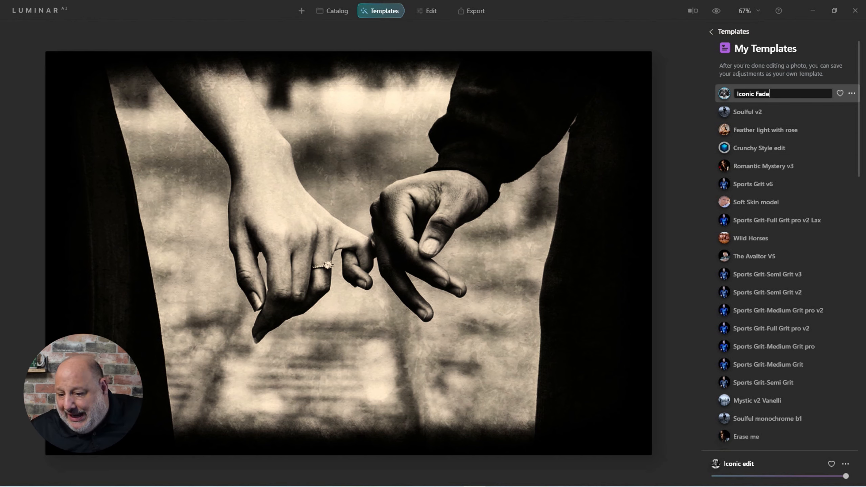
{"action": "key", "text": "Return"}
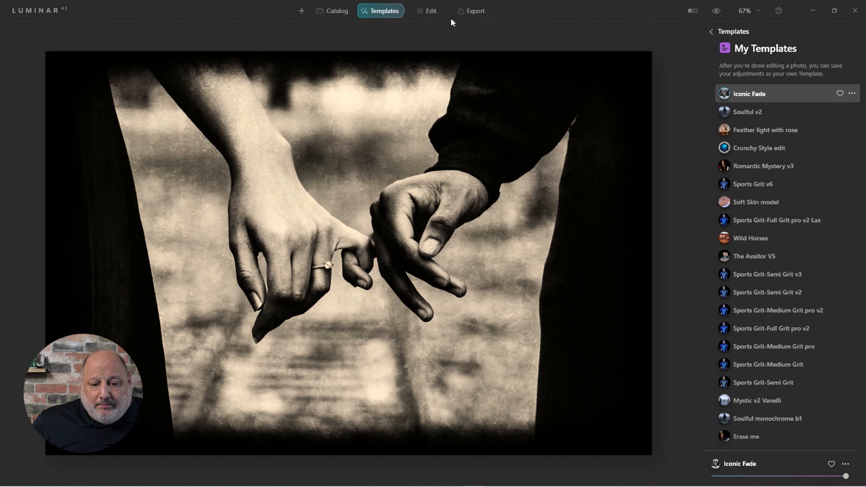
Revert the photo to the Original Image entry in its edit history
{"action": "left_click", "coordinate": [428, 11]}
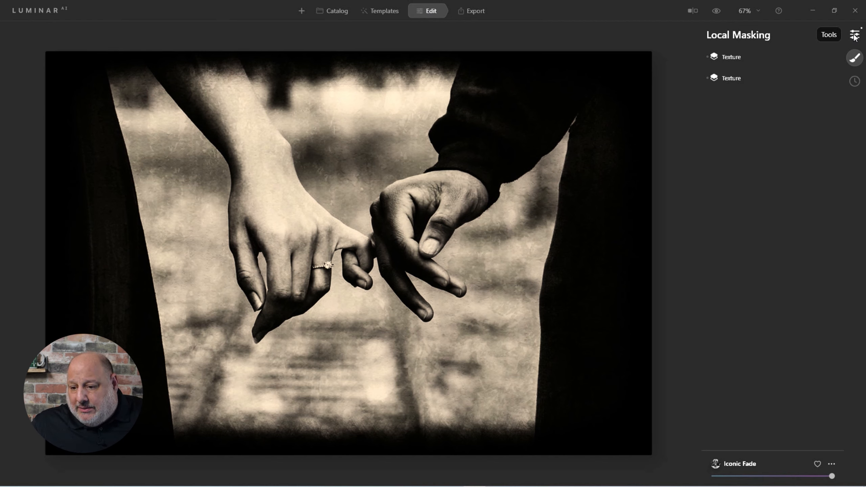
{"action": "left_click", "coordinate": [855, 82]}
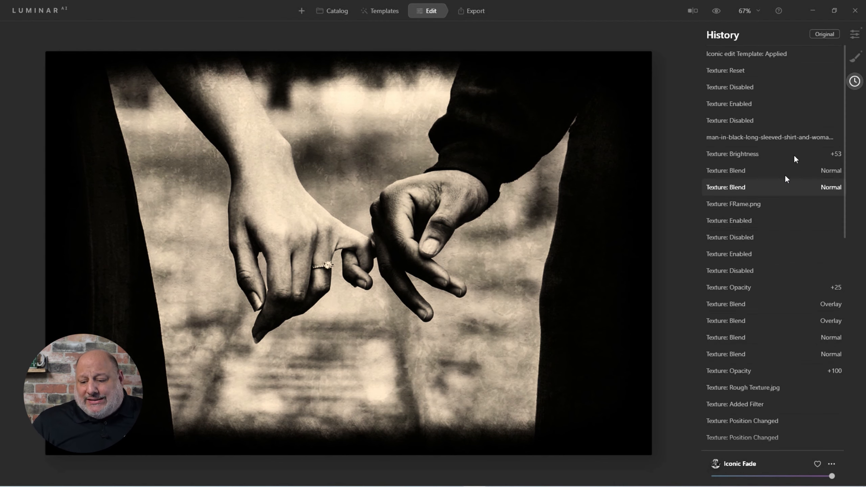
{"action": "scroll", "coordinate": [794, 155], "scroll_direction": "down", "scroll_amount": 10}
{"action": "scroll", "coordinate": [772, 380], "scroll_direction": "down", "scroll_amount": 5}
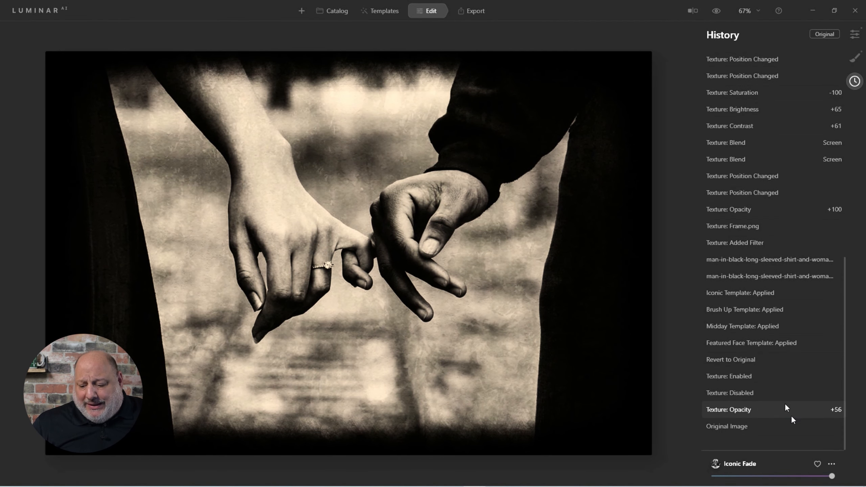
{"action": "left_click", "coordinate": [759, 427]}
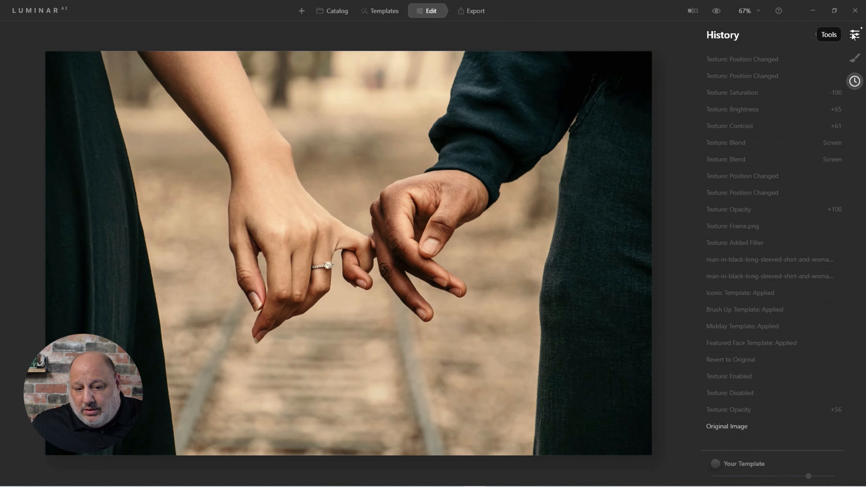
Apply the saved Iconic Fade template to the photo and reduce its strength to roughly two thirds
{"action": "left_click", "coordinate": [386, 14]}
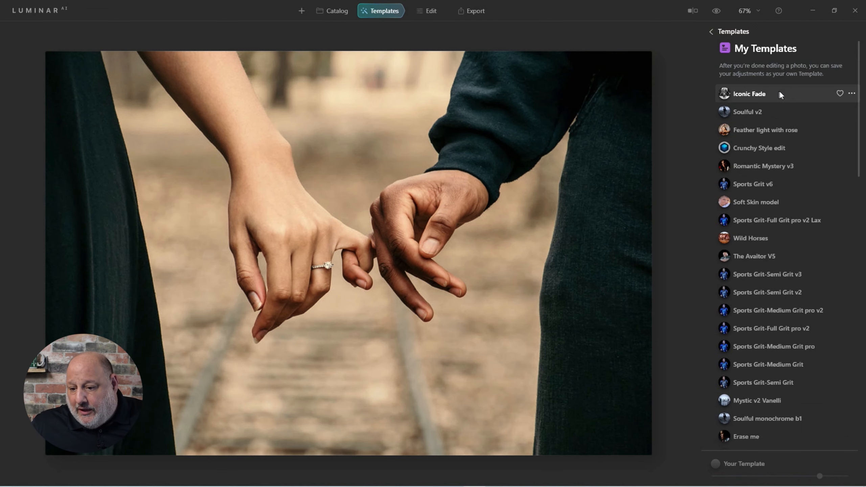
{"action": "left_click", "coordinate": [749, 96]}
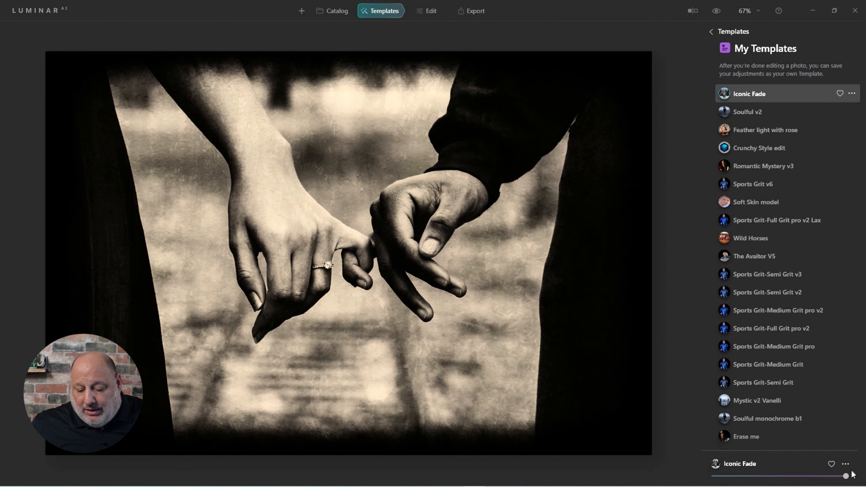
{"action": "left_click_drag", "start_coordinate": [846, 476], "coordinate": [797, 476]}
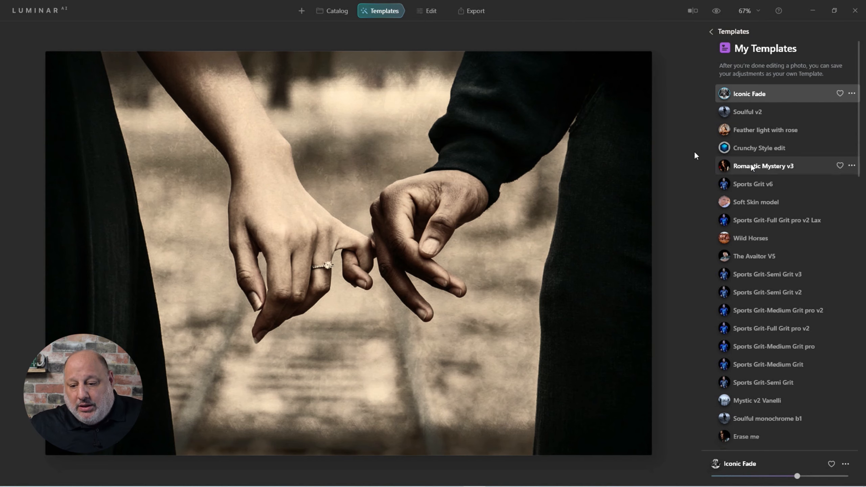
Undo the Iconic Fade template by going back to the original image in the history
{"action": "left_click", "coordinate": [436, 15]}
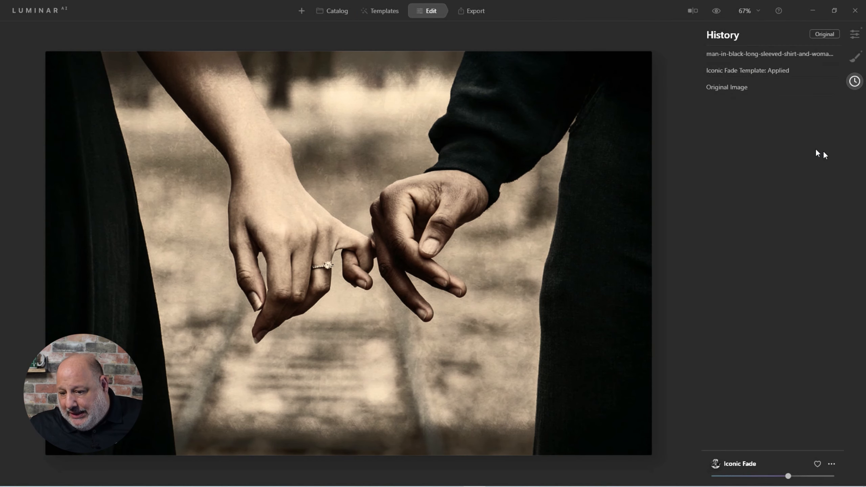
{"action": "left_click", "coordinate": [718, 88]}
{"action": "left_click", "coordinate": [855, 35]}
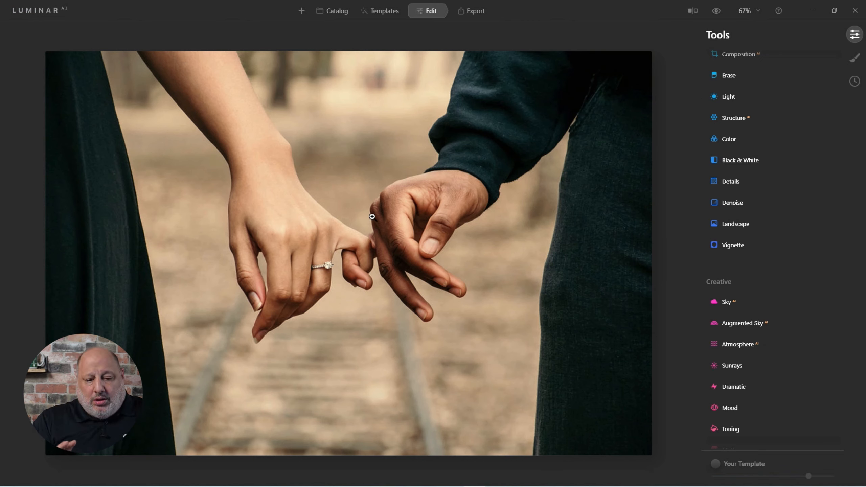
Look through the Instant Styles album in the catalog and reopen the photo of the linked hands
{"action": "left_click", "coordinate": [335, 11]}
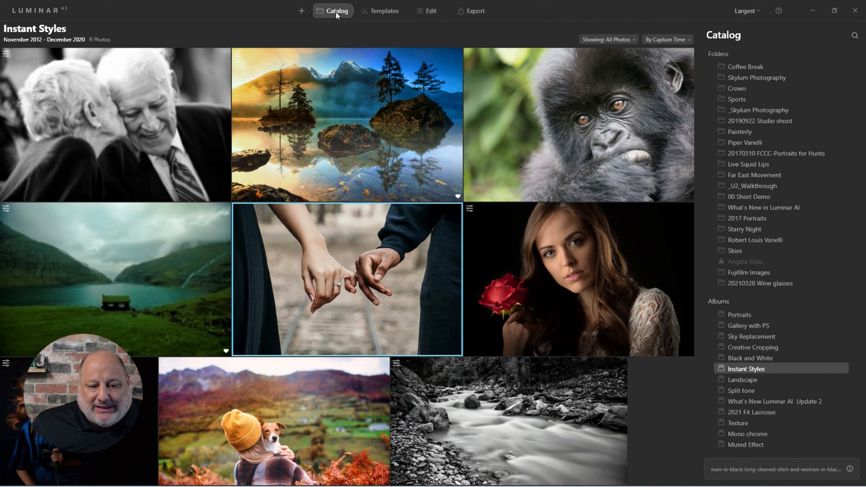
{"action": "double_click", "coordinate": [391, 287]}
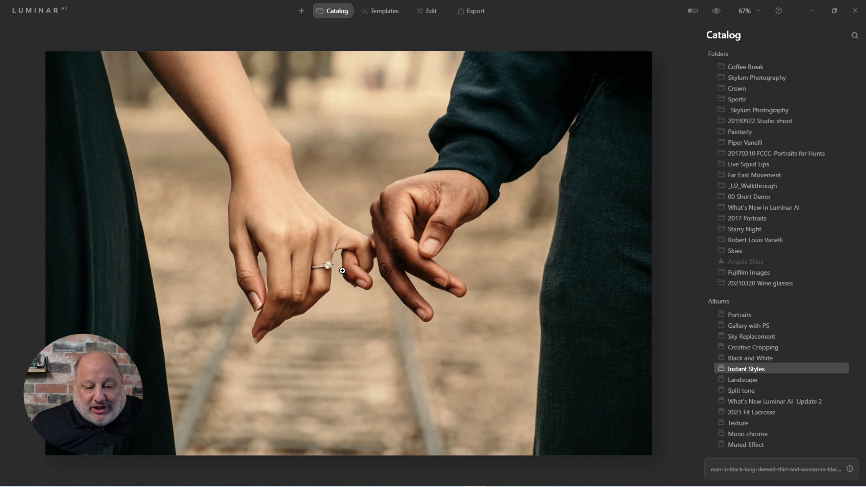
{"action": "scroll", "coordinate": [381, 146], "scroll_direction": "up", "scroll_amount": 1}
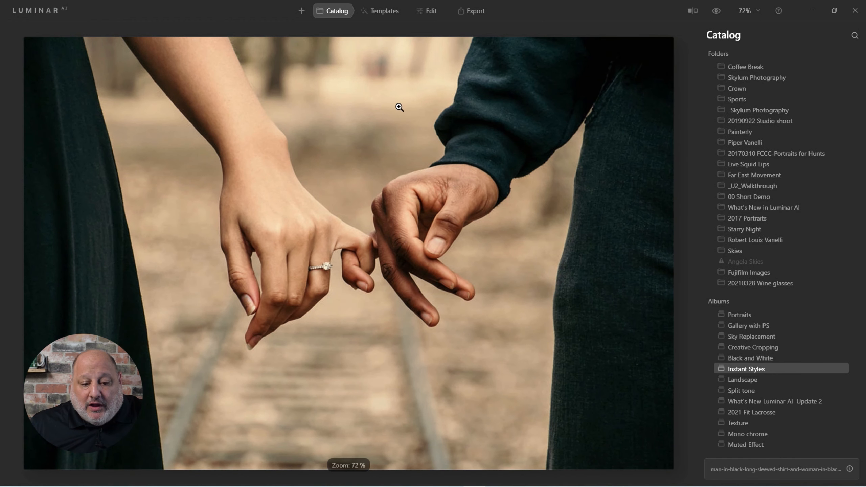
{"action": "scroll", "coordinate": [414, 117], "scroll_direction": "down", "scroll_amount": 1}
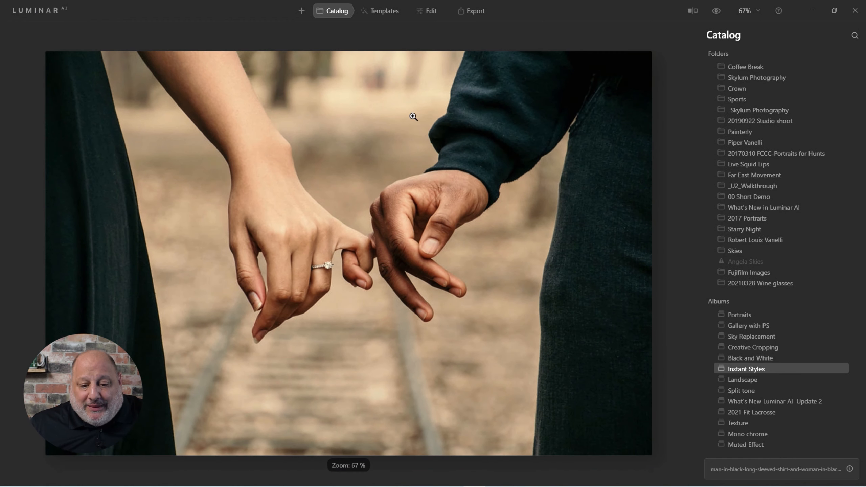
Apply the Brush Up template from the Closeups collection and compare the photo before and after
{"action": "left_click", "coordinate": [393, 11]}
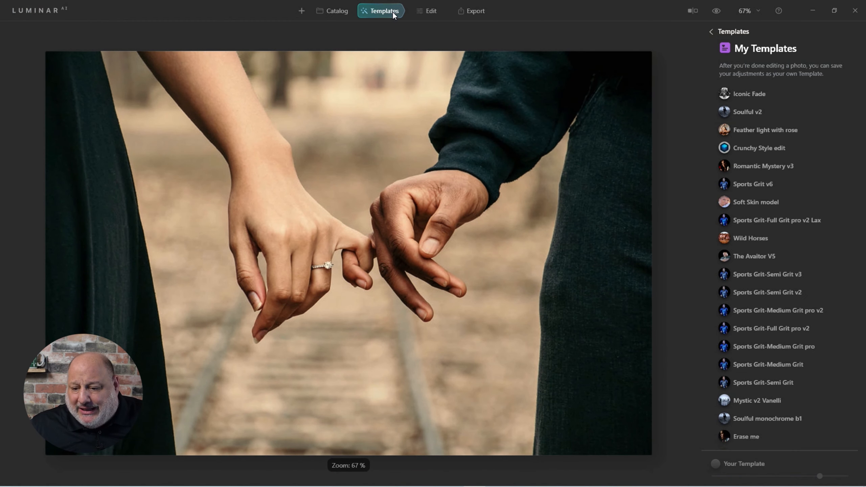
{"action": "left_click", "coordinate": [712, 31]}
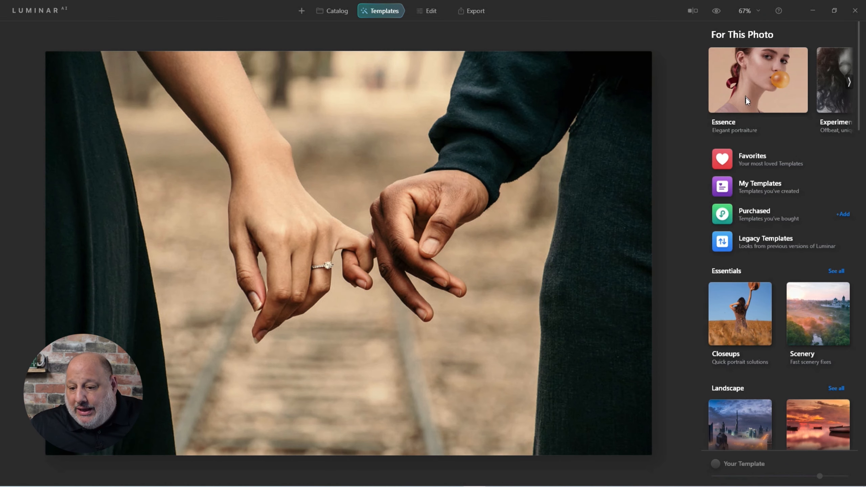
{"action": "left_click", "coordinate": [847, 82]}
{"action": "left_click", "coordinate": [847, 83]}
{"action": "left_click", "coordinate": [831, 84]}
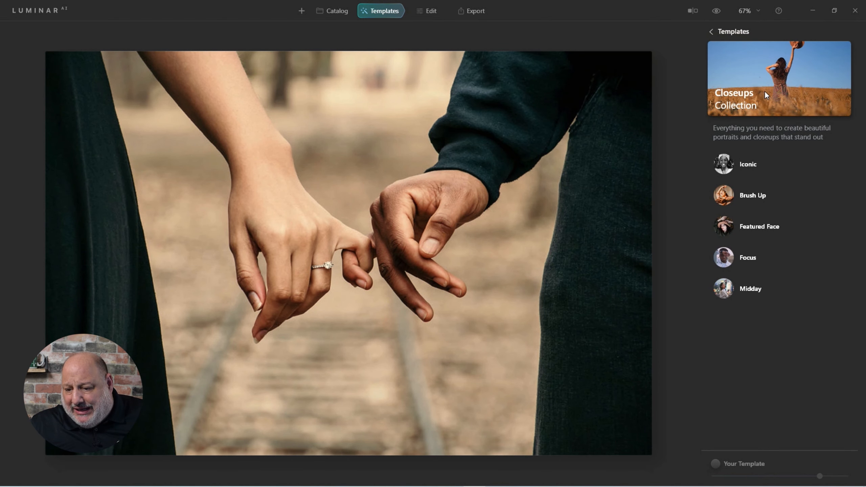
{"action": "left_click", "coordinate": [725, 196]}
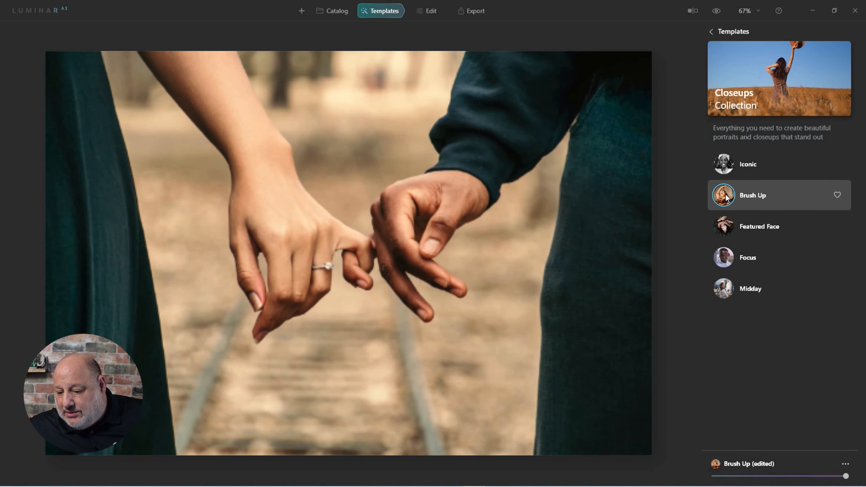
{"action": "left_click", "coordinate": [719, 14]}
{"action": "left_click", "coordinate": [718, 14]}
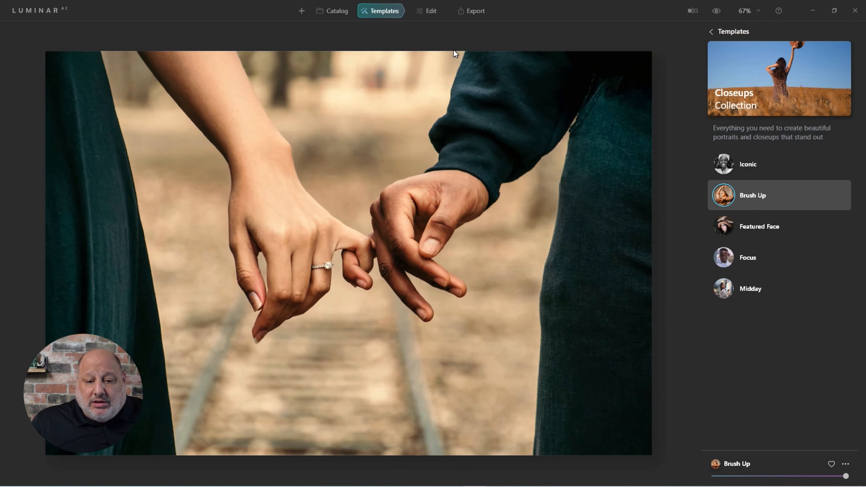
Try the Palm Springs LUT in the Mood tool, then settle on the Candlelight LUT for the photo
{"action": "left_click", "coordinate": [425, 11]}
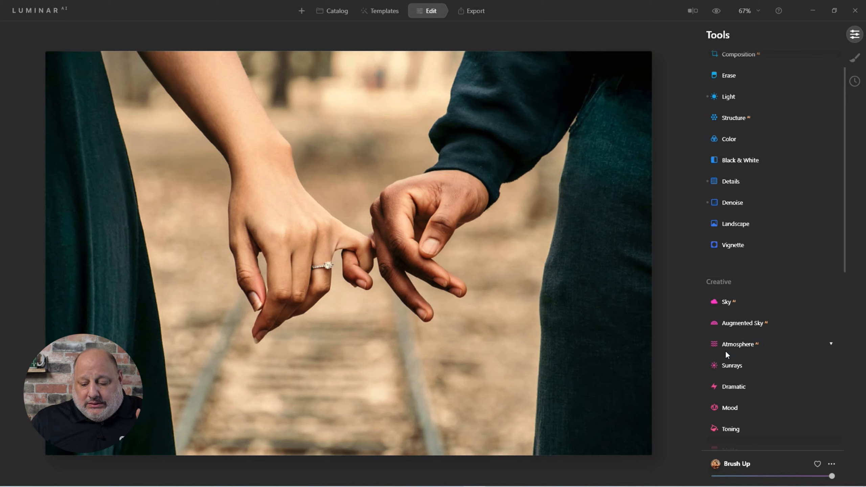
{"action": "scroll", "coordinate": [725, 351], "scroll_direction": "down", "scroll_amount": 2}
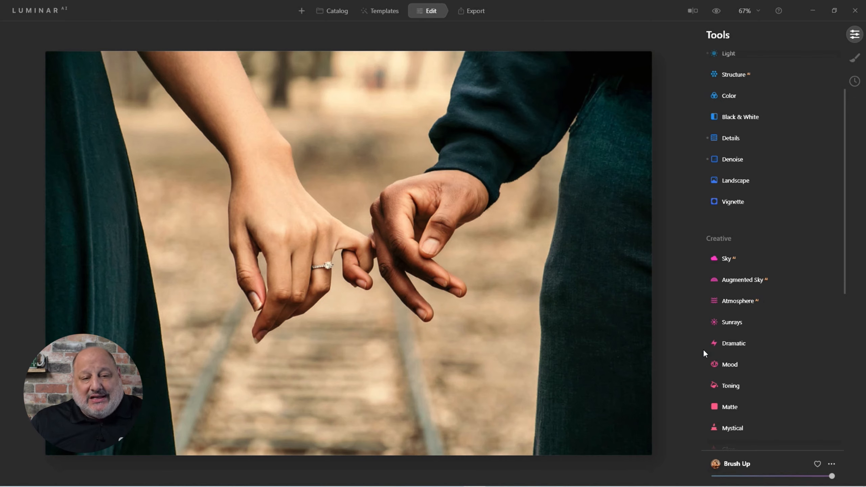
{"action": "left_click", "coordinate": [731, 366]}
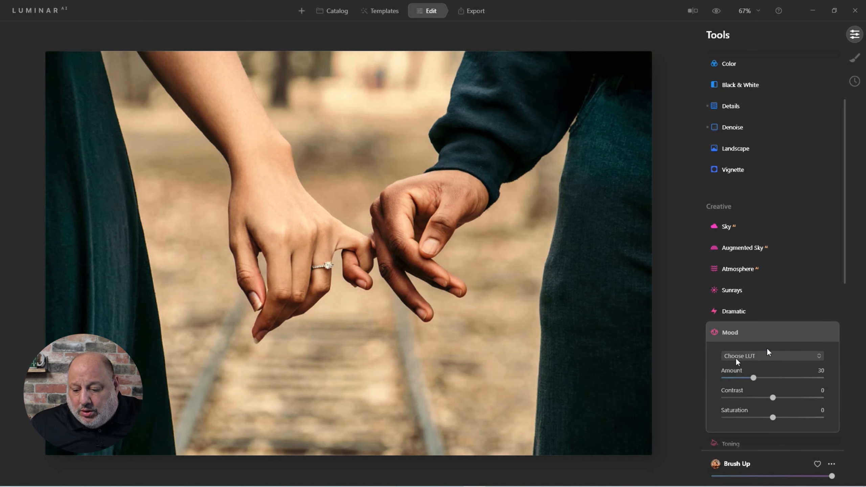
{"action": "left_click", "coordinate": [756, 355]}
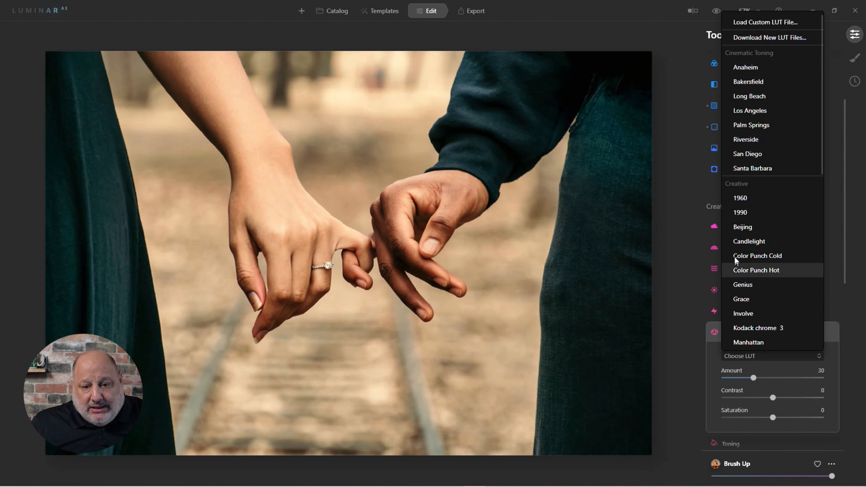
{"action": "left_click", "coordinate": [749, 128]}
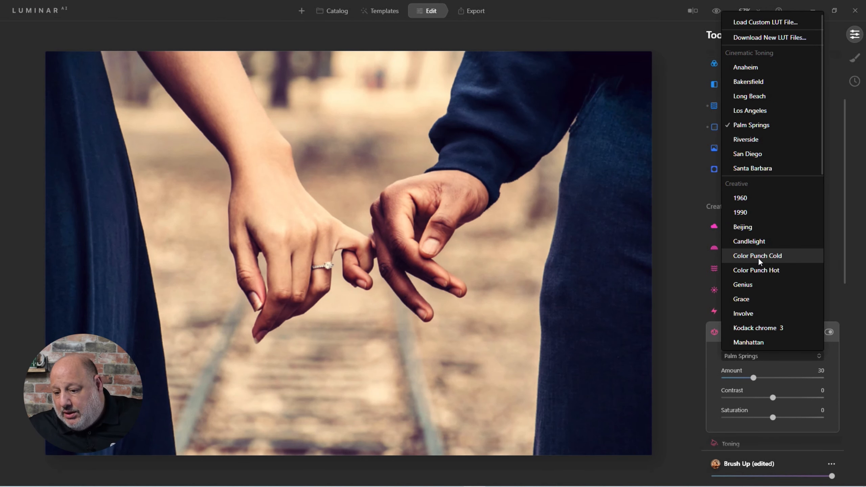
{"action": "left_click", "coordinate": [757, 243]}
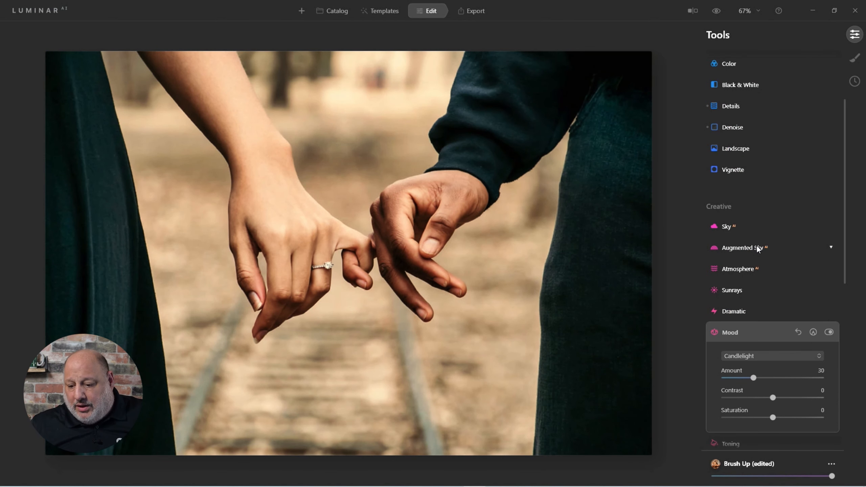
{"action": "left_click", "coordinate": [726, 336]}
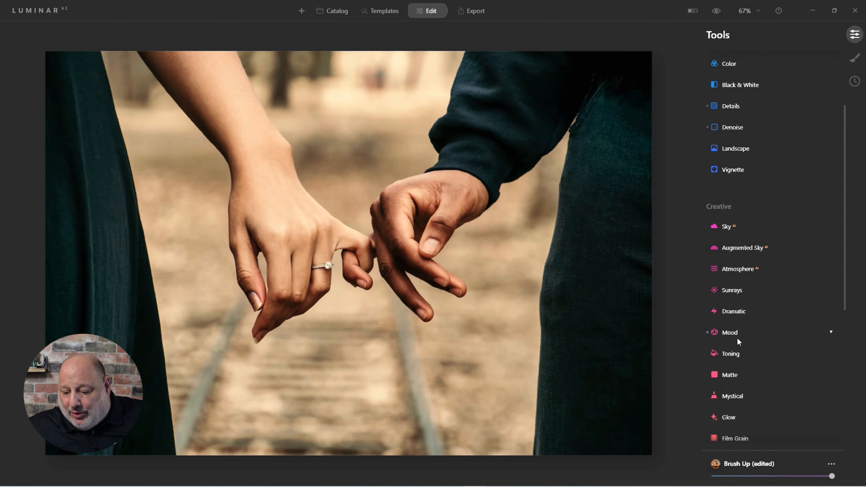
Add a Matte effect with Amount 61, Fade 58, Contrast -13 and Vividness -41, and compare the photo with and without it
{"action": "left_click", "coordinate": [732, 379]}
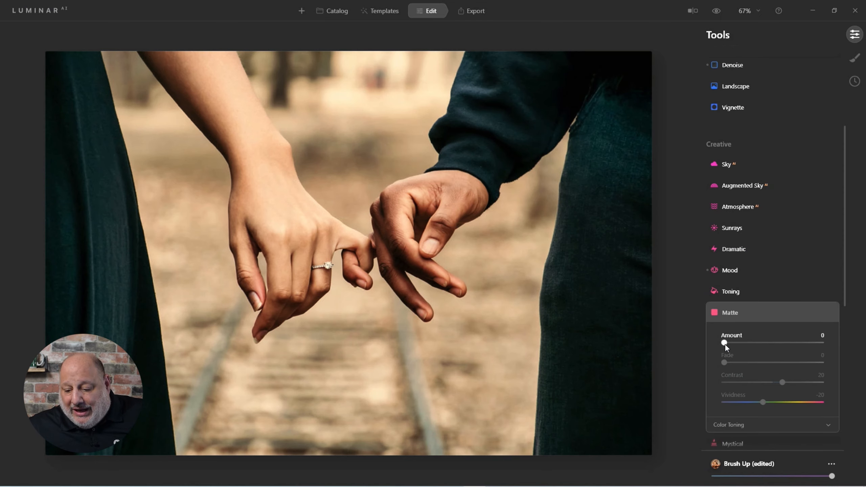
{"action": "left_click_drag", "start_coordinate": [725, 344], "coordinate": [776, 342]}
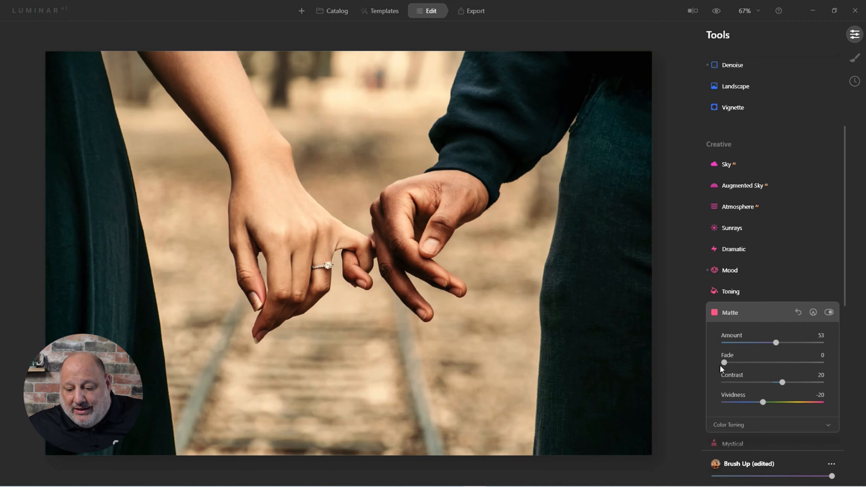
{"action": "left_click_drag", "start_coordinate": [726, 364], "coordinate": [708, 365]}
{"action": "left_click_drag", "start_coordinate": [761, 365], "coordinate": [753, 405]}
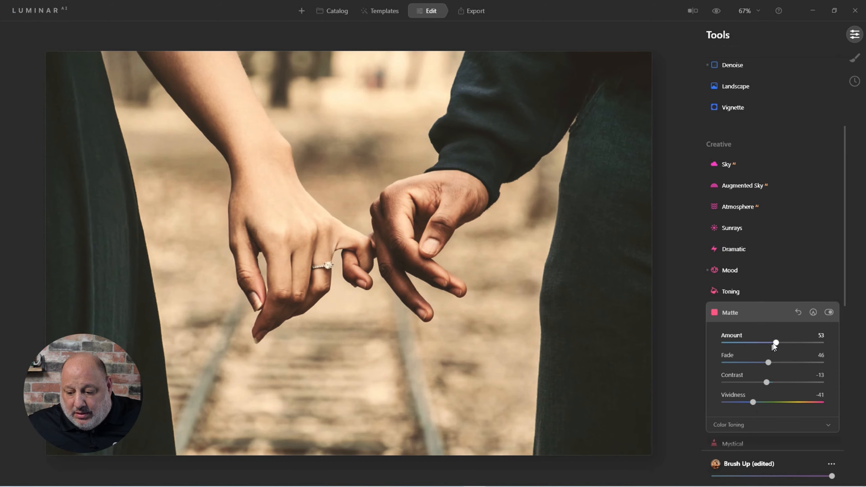
{"action": "left_click_drag", "start_coordinate": [777, 342], "coordinate": [785, 362]}
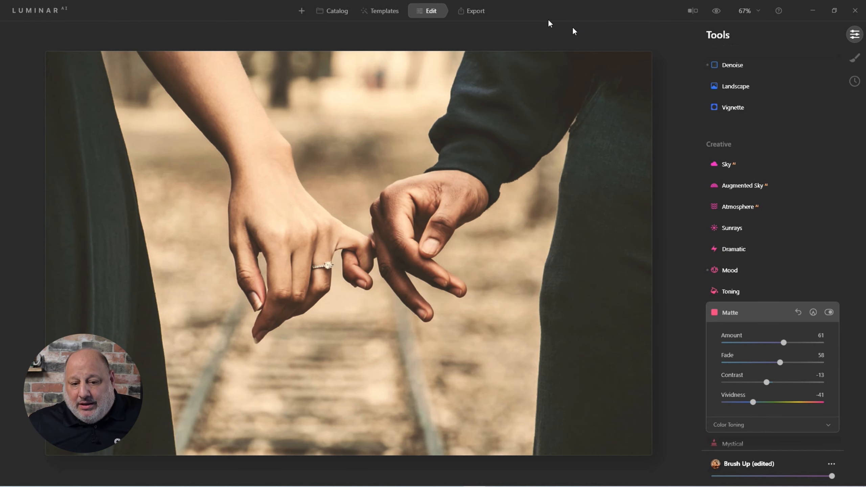
{"action": "left_click", "coordinate": [829, 313]}
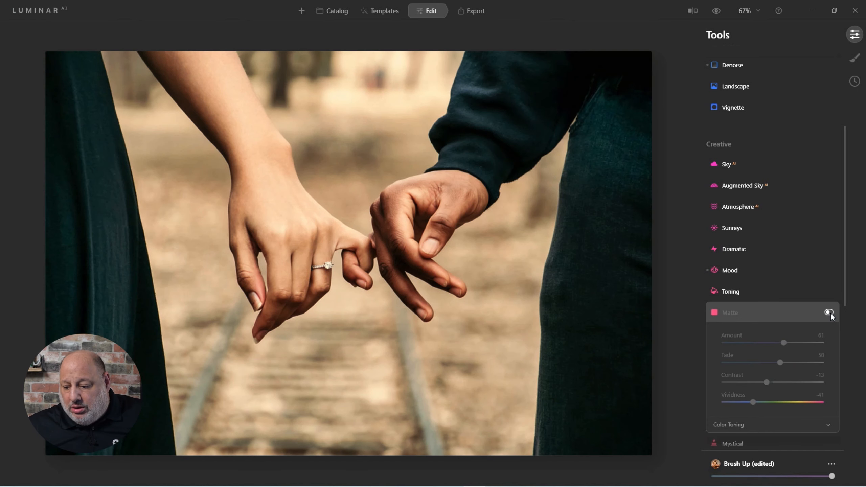
{"action": "left_click", "coordinate": [829, 313]}
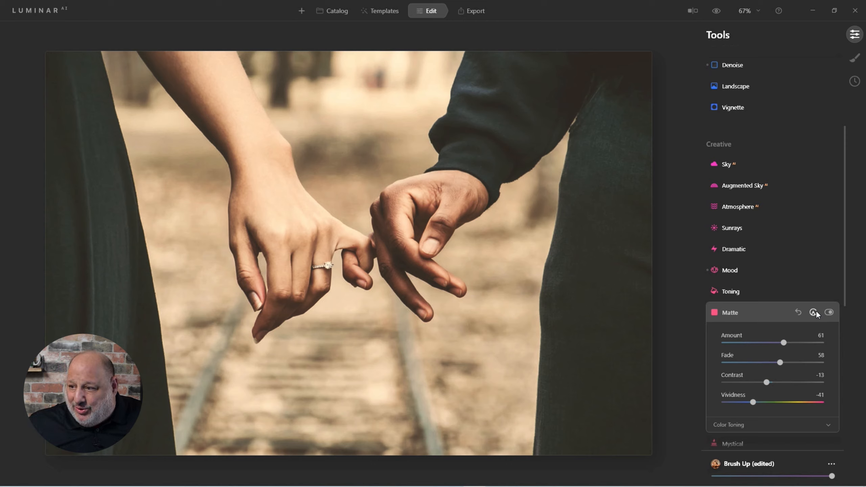
Tint the Matte effect using its Color Toning settings with Range 40, Hue 198 and Saturation 59
{"action": "left_click", "coordinate": [736, 424]}
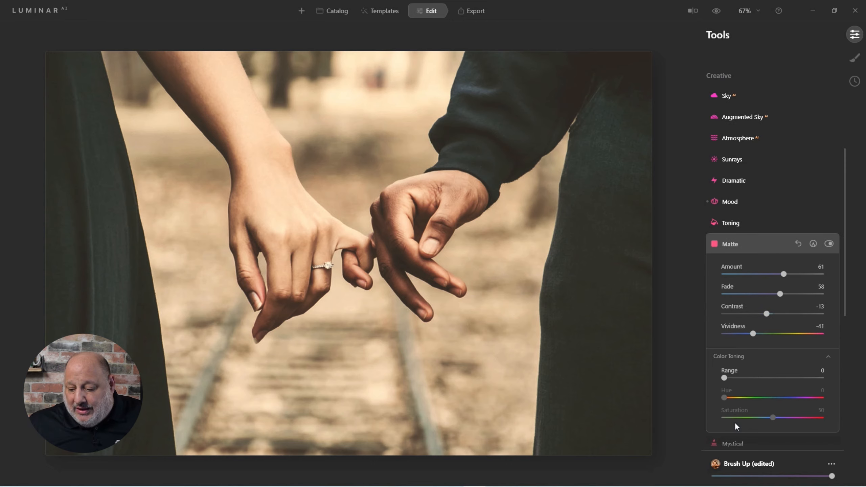
{"action": "scroll", "coordinate": [740, 400], "scroll_direction": "down", "scroll_amount": 3}
{"action": "left_click_drag", "start_coordinate": [725, 335], "coordinate": [781, 385]}
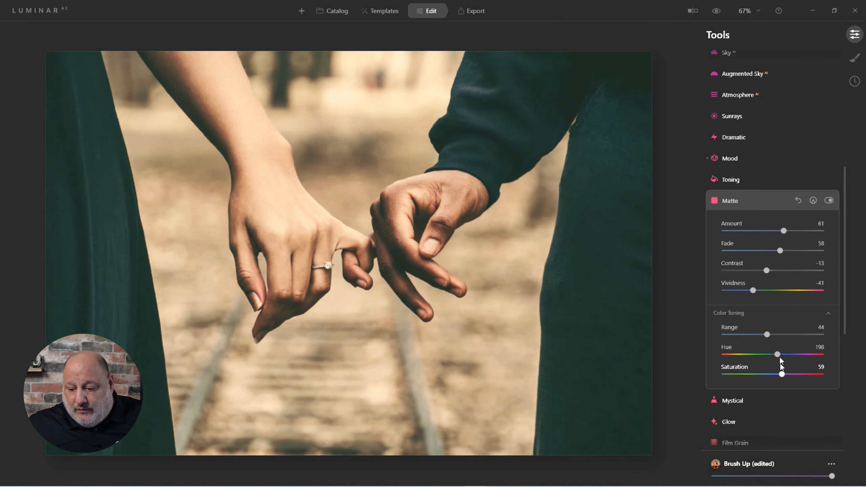
{"action": "left_click_drag", "start_coordinate": [766, 334], "coordinate": [794, 335]}
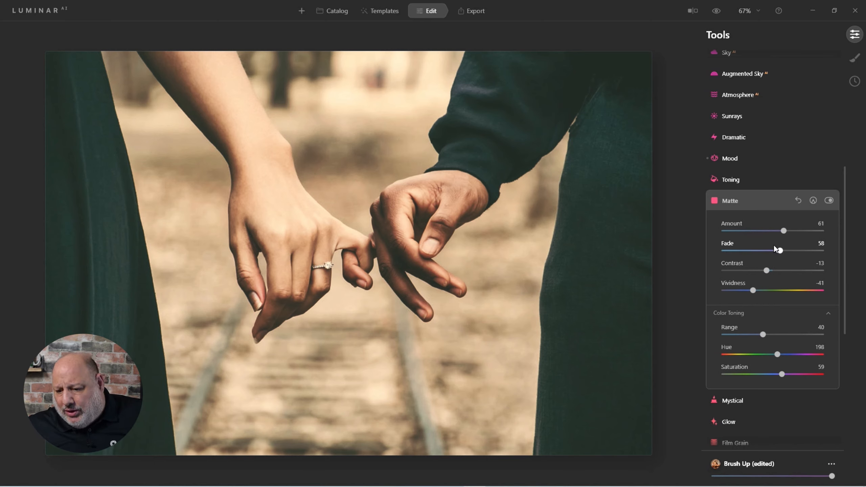
Deepen the photo's tones in the Light tool by setting Blacks to -67 and Smart Contrast to 23
{"action": "scroll", "coordinate": [774, 245], "scroll_direction": "up", "scroll_amount": 10}
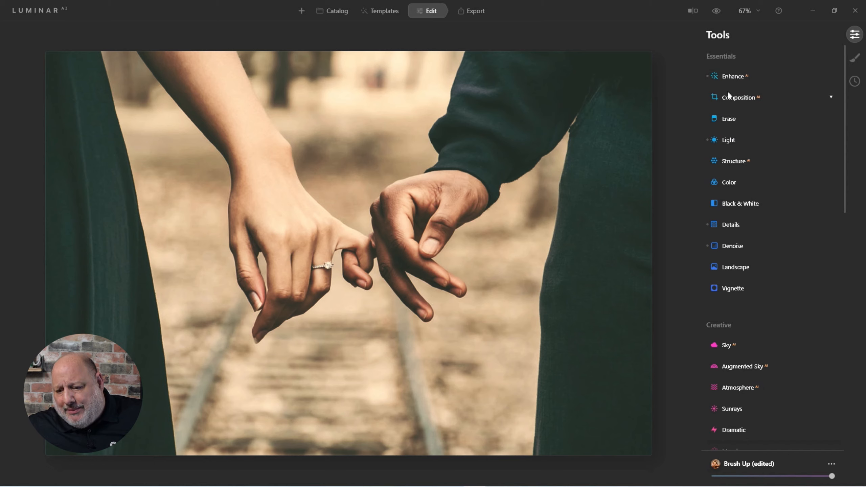
{"action": "left_click", "coordinate": [726, 140]}
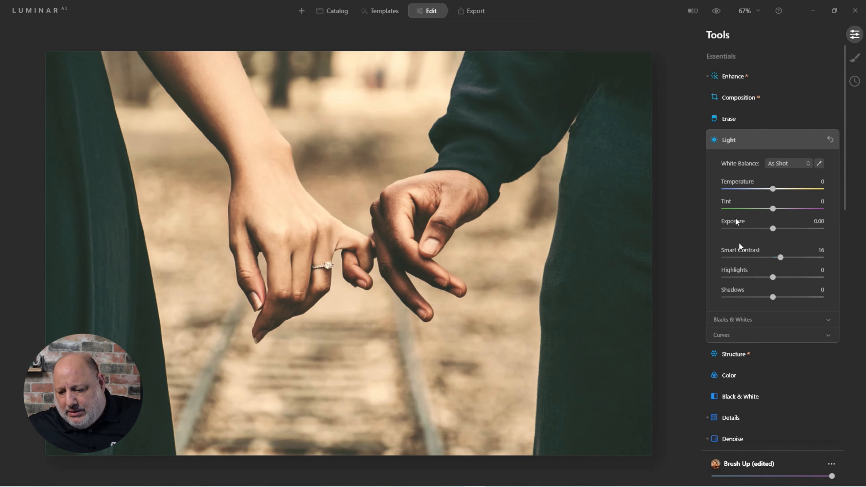
{"action": "left_click", "coordinate": [760, 320]}
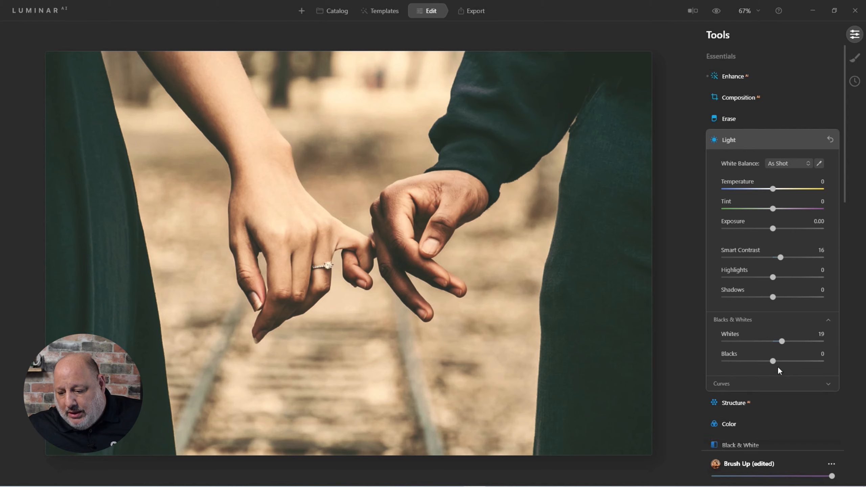
{"action": "left_click_drag", "start_coordinate": [771, 361], "coordinate": [741, 368]}
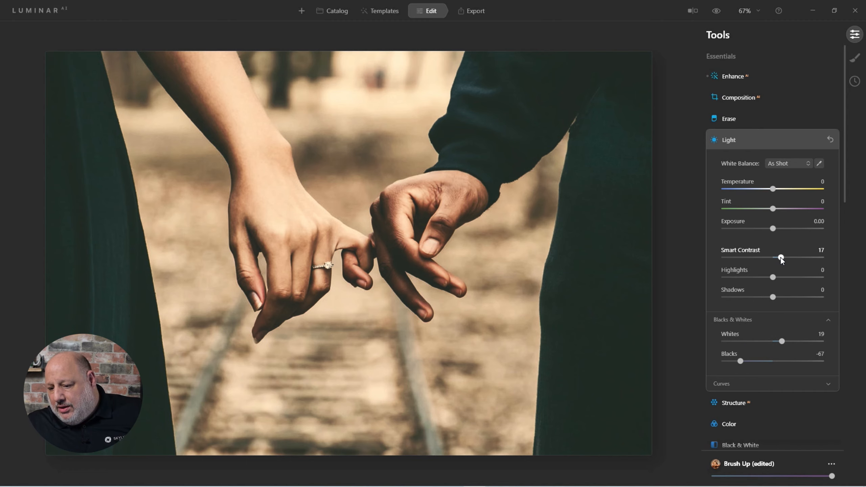
{"action": "left_click_drag", "start_coordinate": [781, 258], "coordinate": [783, 258]}
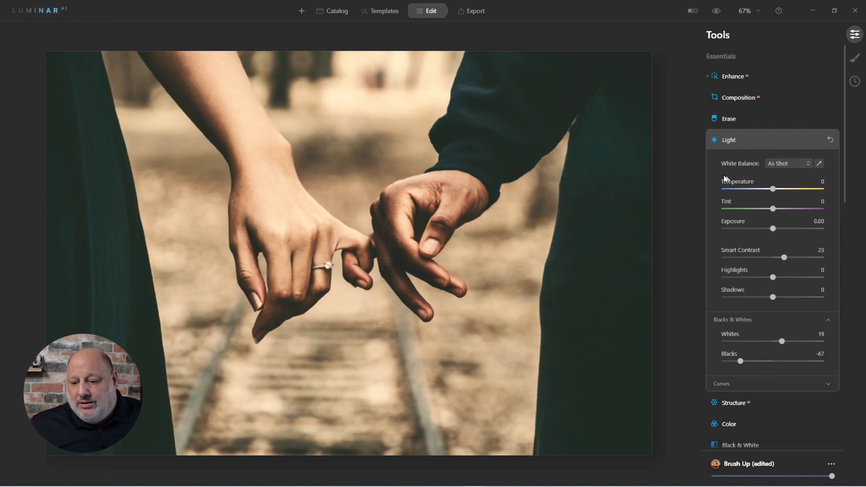
{"action": "left_click", "coordinate": [727, 141]}
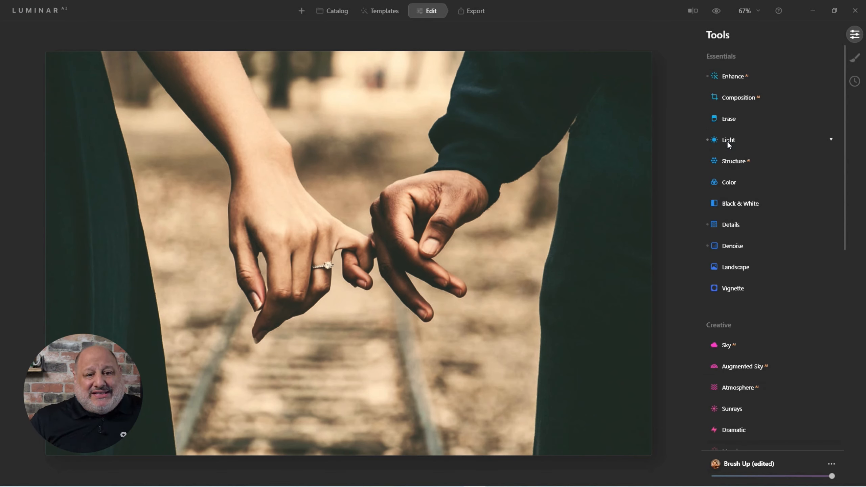
Save the adjusted Brush Up look as a new template and locate it among My Templates
{"action": "left_click", "coordinate": [830, 460]}
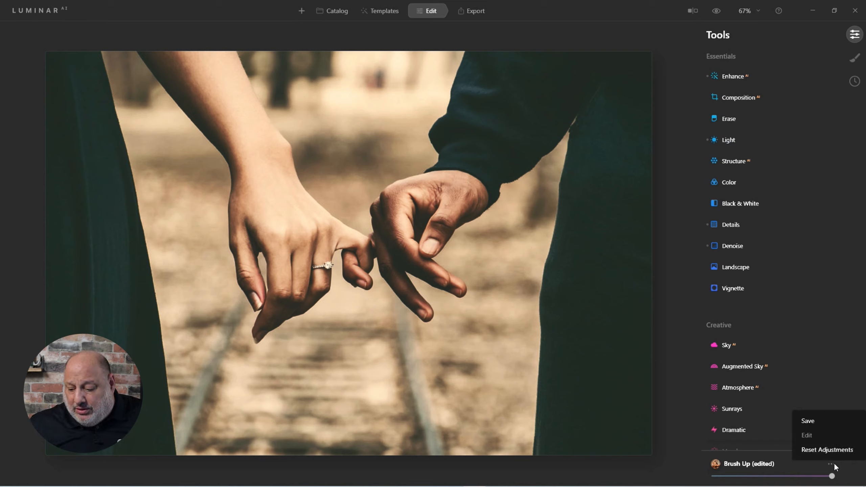
{"action": "left_click", "coordinate": [817, 421]}
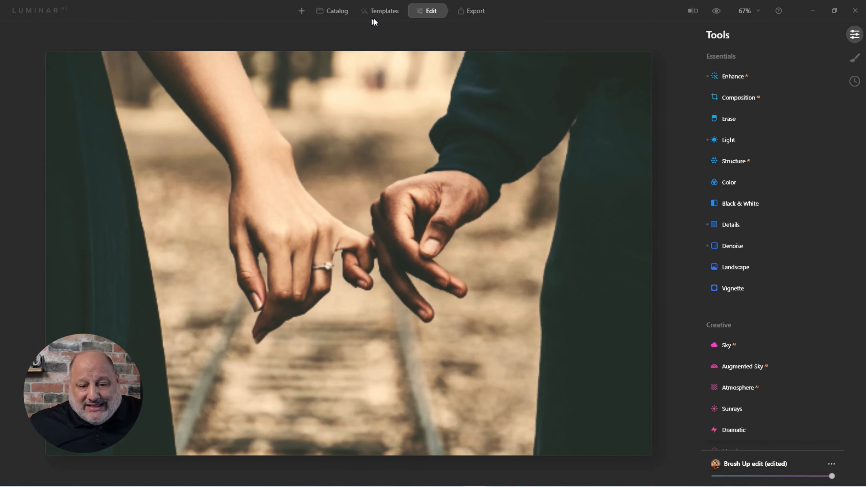
{"action": "left_click", "coordinate": [383, 14]}
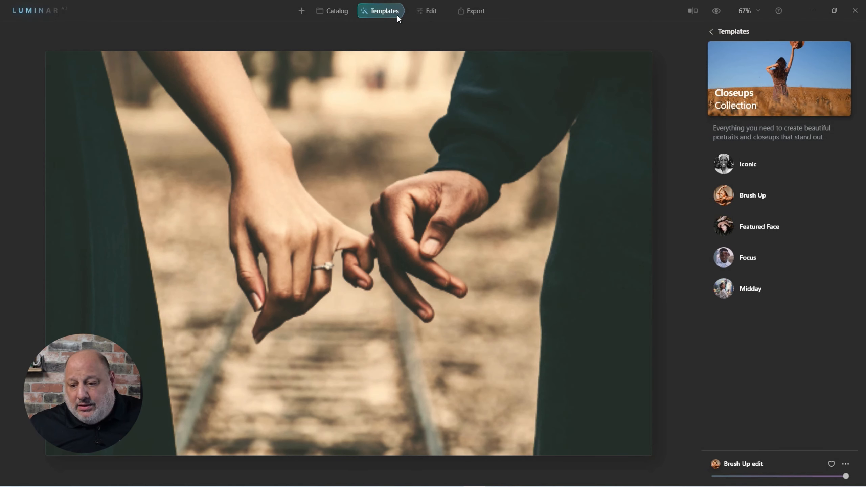
{"action": "left_click", "coordinate": [712, 31]}
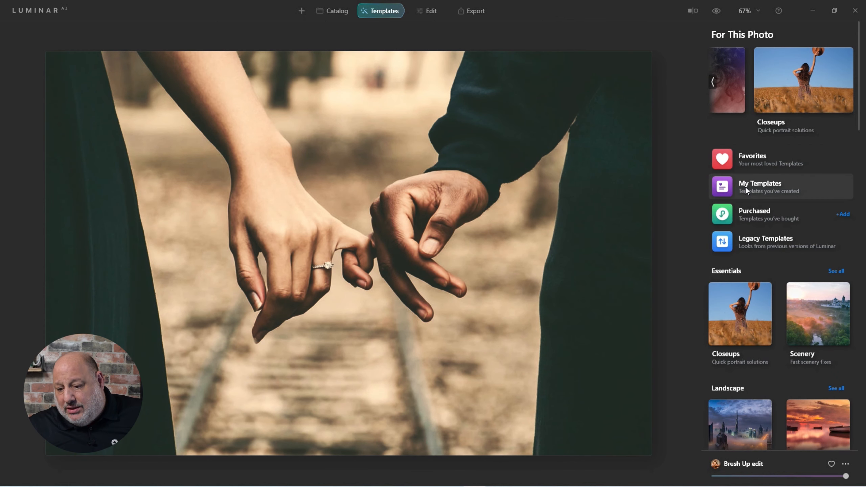
{"action": "left_click", "coordinate": [768, 183]}
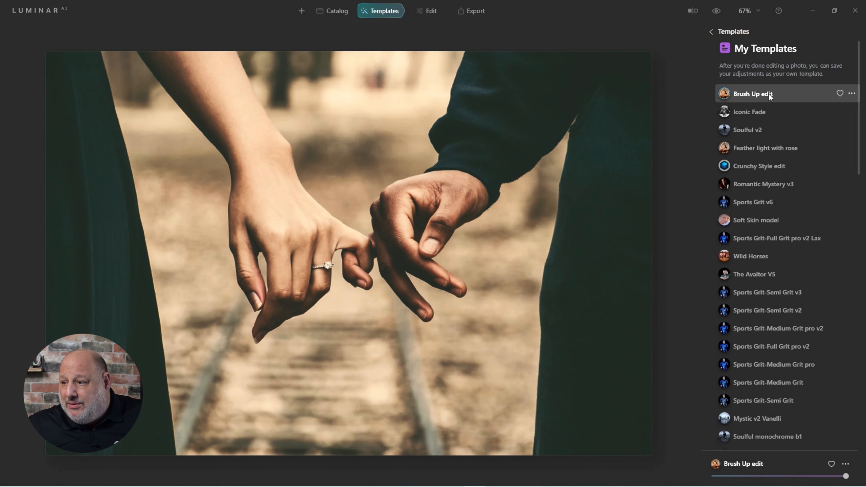
Rename the newly saved Brush Up edit template to Brush Up Fade
{"action": "left_click", "coordinate": [852, 94]}
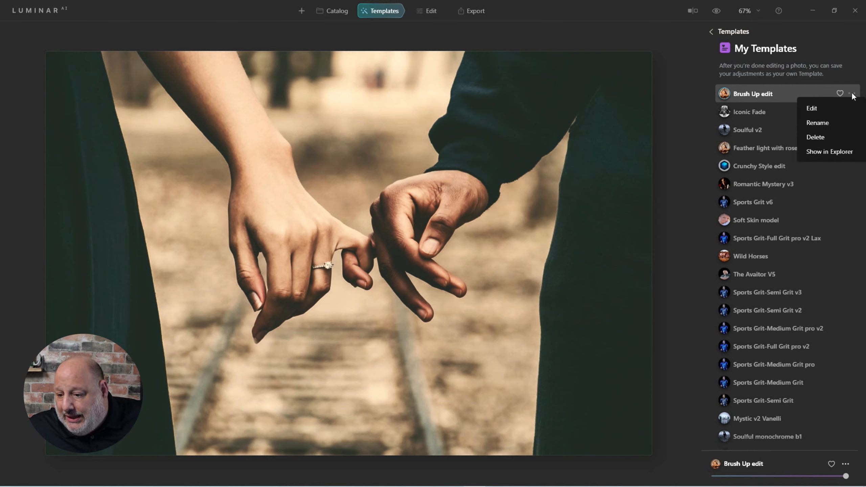
{"action": "left_click", "coordinate": [825, 122]}
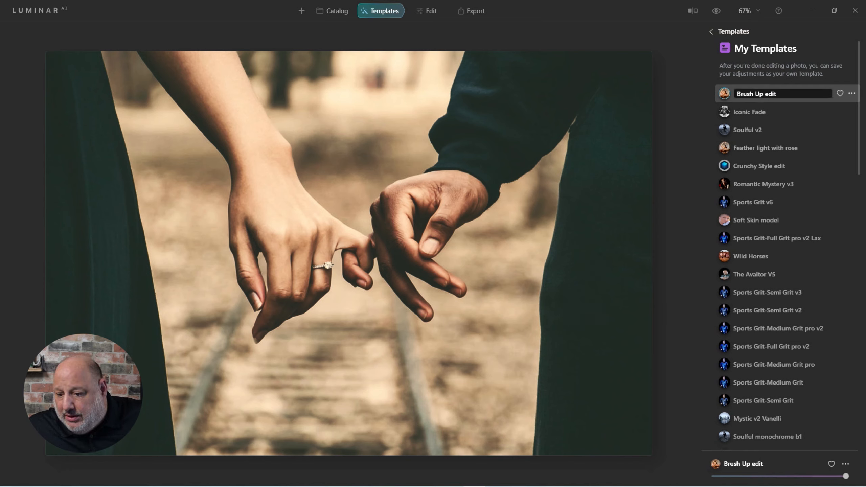
{"action": "double_click", "coordinate": [771, 94]}
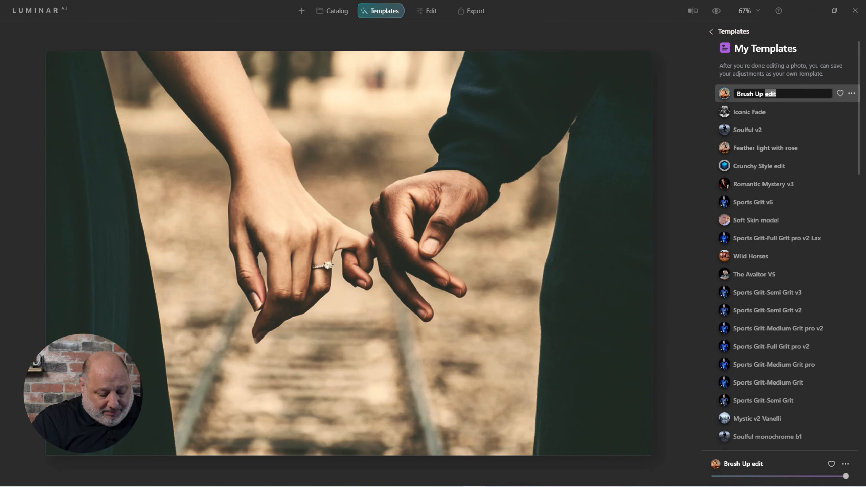
{"action": "type", "text": "Fade"}
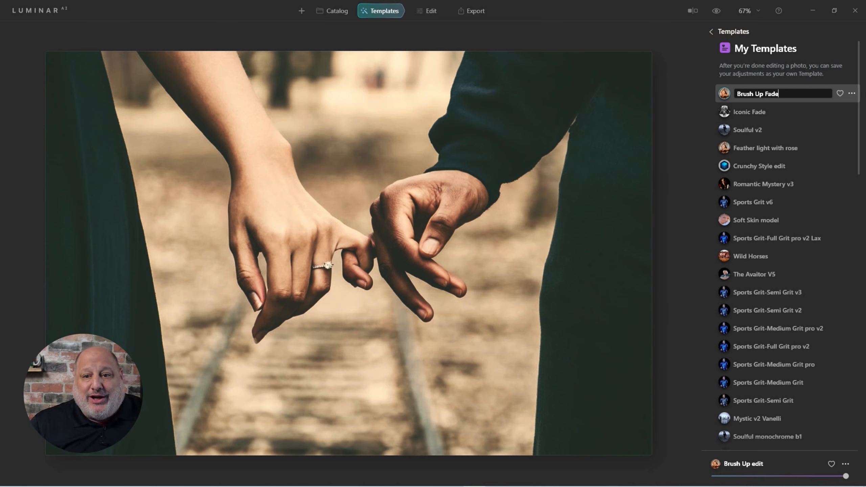
{"action": "key", "text": "Return"}
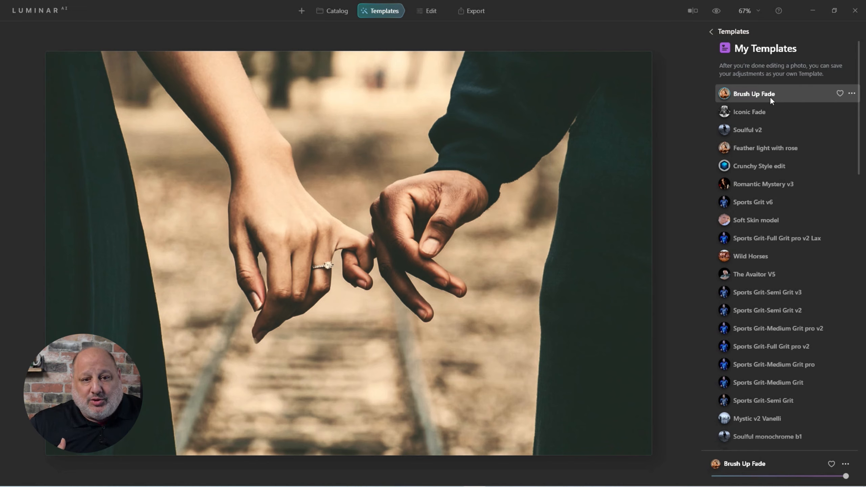
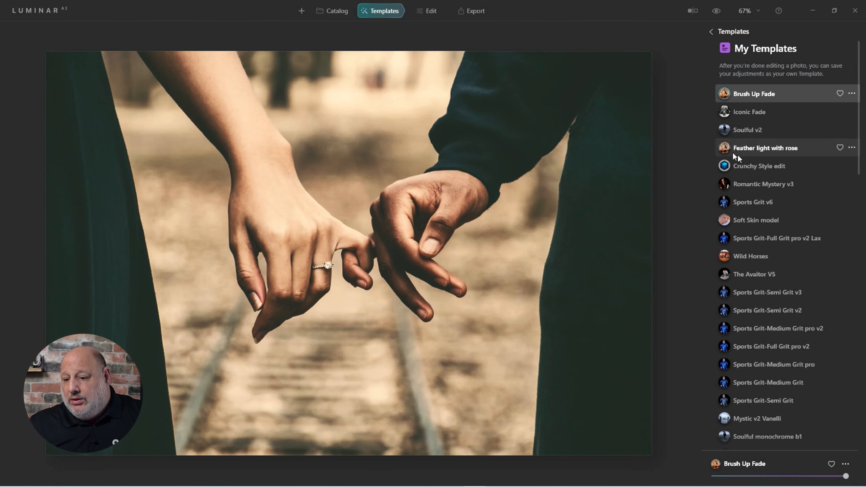
Return to the editing tools and inspect the restyled hands photo at 100% zoom
{"action": "scroll", "coordinate": [429, 121], "scroll_direction": "up", "scroll_amount": 3}
{"action": "left_click", "coordinate": [420, 13]}
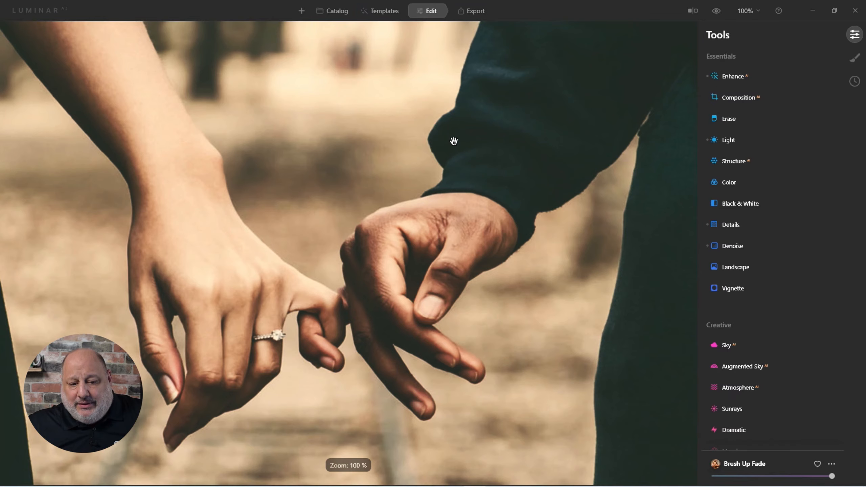
{"action": "scroll", "coordinate": [459, 140], "scroll_direction": "up", "scroll_amount": 1}
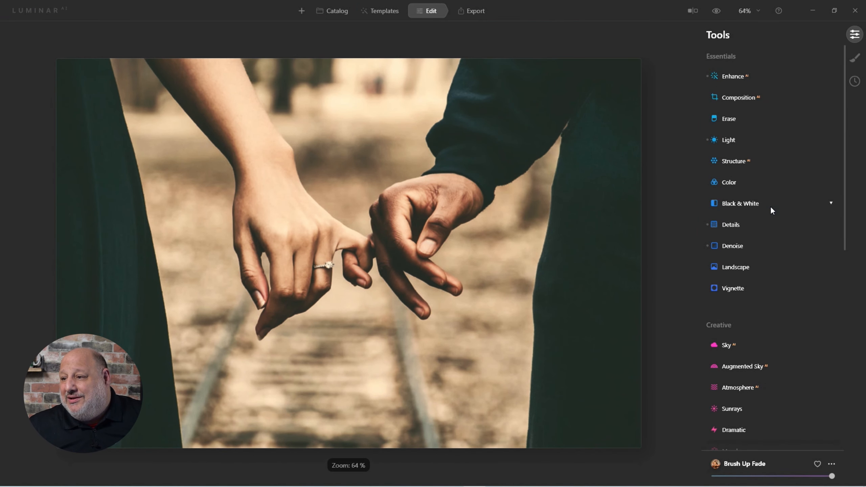
In the Color tool's HSL controls, brighten the photo's yellows by setting Yellow luminance to 41
{"action": "left_click", "coordinate": [731, 183]}
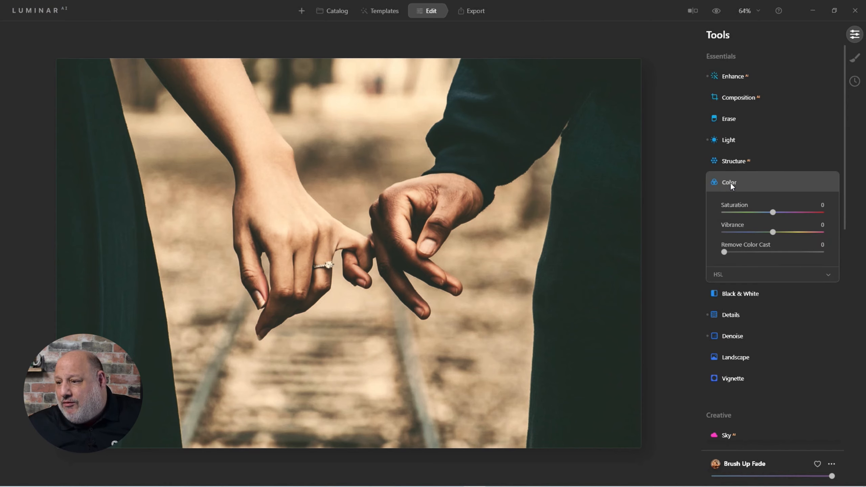
{"action": "left_click", "coordinate": [718, 273]}
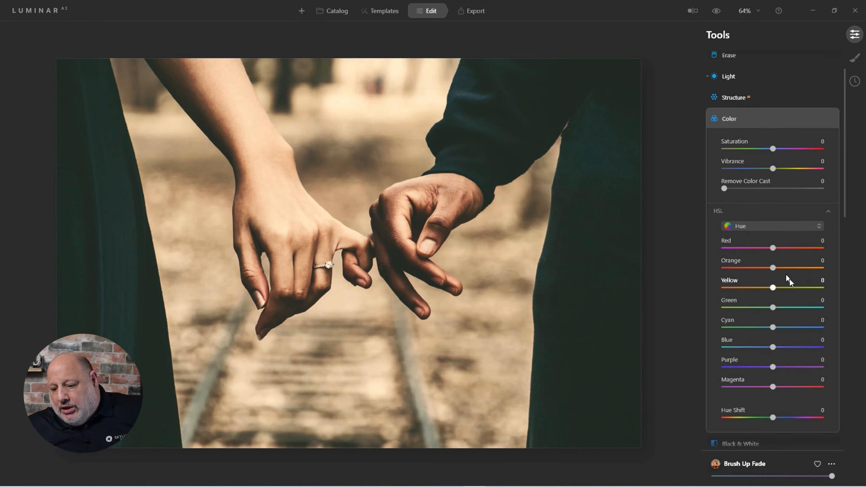
{"action": "left_click", "coordinate": [756, 227]}
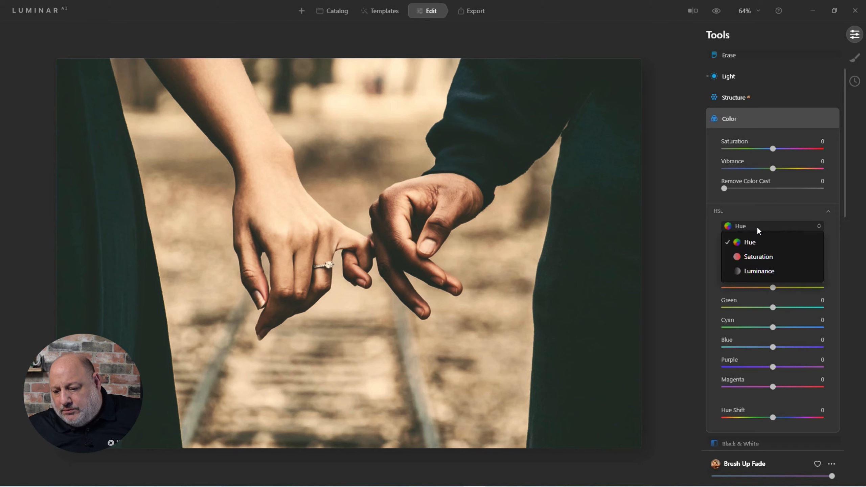
{"action": "left_click", "coordinate": [755, 271]}
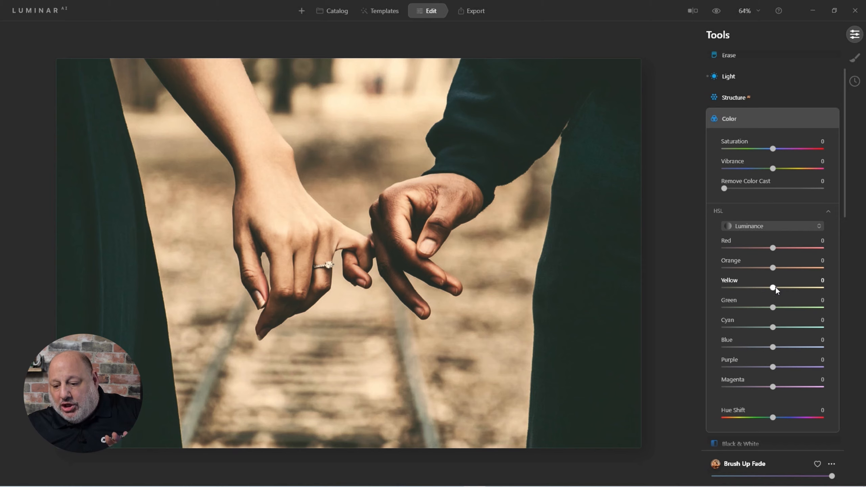
{"action": "mouse_move", "coordinate": [776, 286]}
{"action": "left_mouse_down"}
{"action": "mouse_move", "coordinate": [826, 288]}
{"action": "mouse_move", "coordinate": [676, 289]}
{"action": "mouse_move", "coordinate": [864, 300]}
{"action": "mouse_move", "coordinate": [846, 297]}
{"action": "left_mouse_up"}
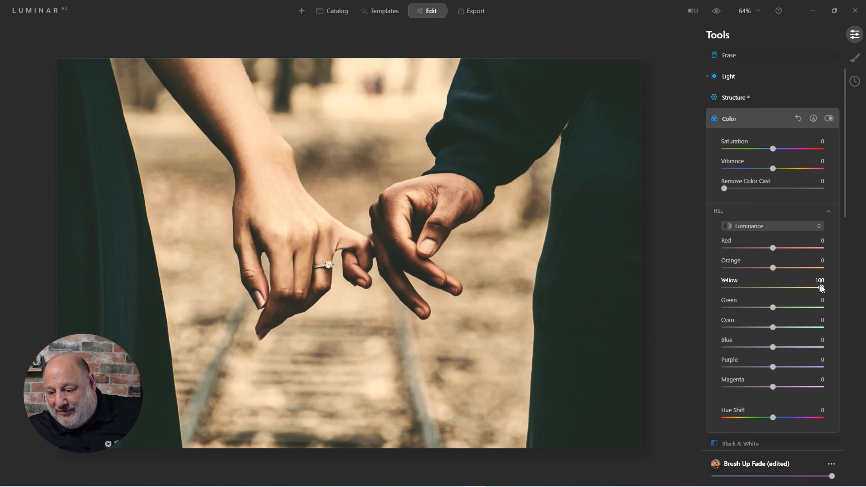
{"action": "left_click_drag", "start_coordinate": [822, 288], "coordinate": [791, 290]}
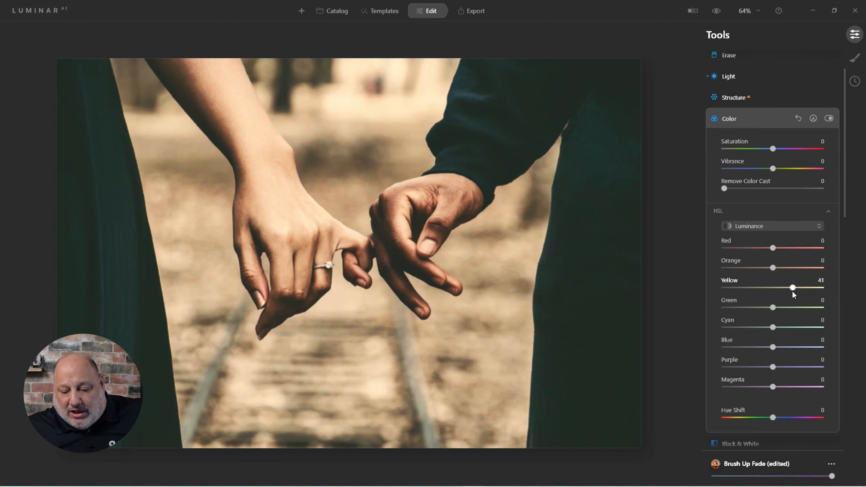
Shift the yellows toward orange by setting the HSL Yellow hue to -46
{"action": "left_click", "coordinate": [743, 229]}
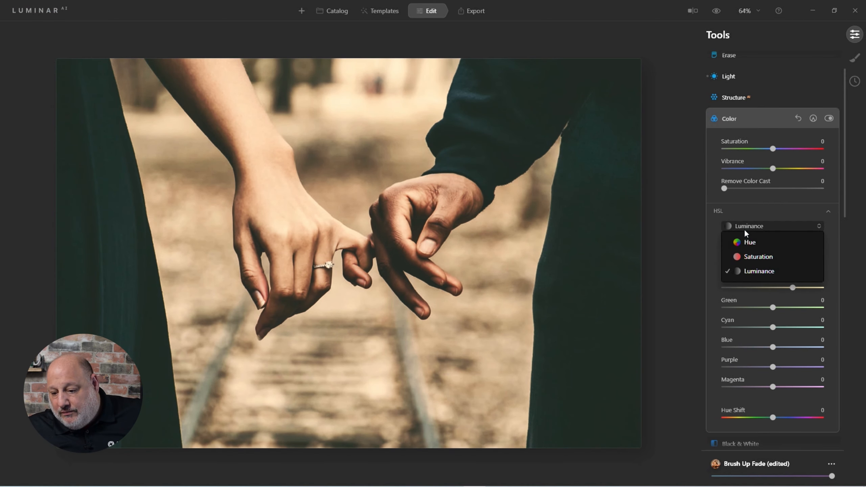
{"action": "left_click", "coordinate": [744, 238]}
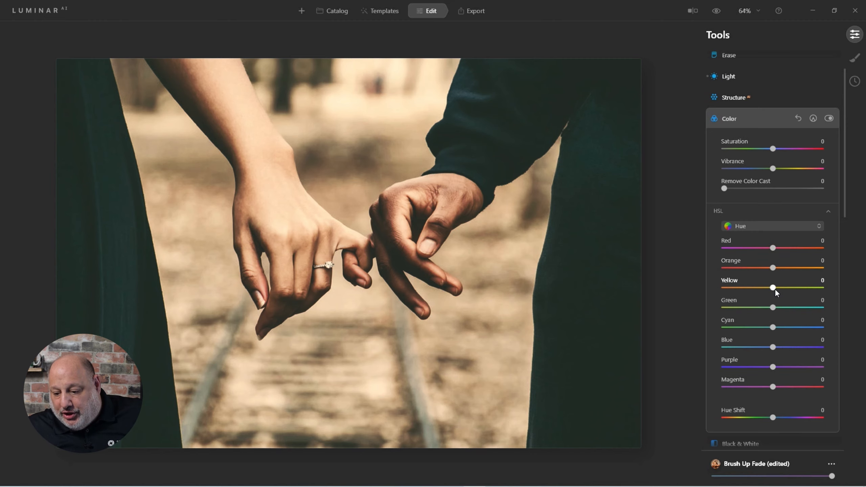
{"action": "mouse_move", "coordinate": [773, 287]}
{"action": "left_mouse_down"}
{"action": "mouse_move", "coordinate": [743, 292]}
{"action": "mouse_move", "coordinate": [784, 298]}
{"action": "left_mouse_up"}
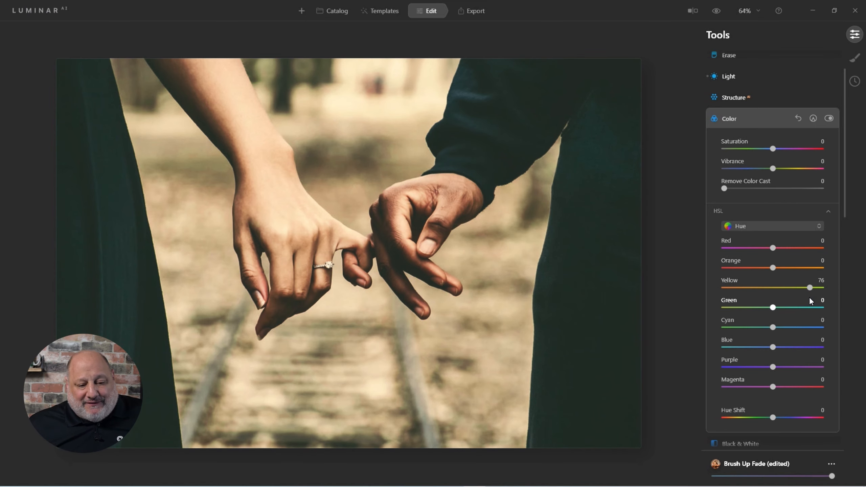
{"action": "left_click_drag", "start_coordinate": [808, 288], "coordinate": [752, 299]}
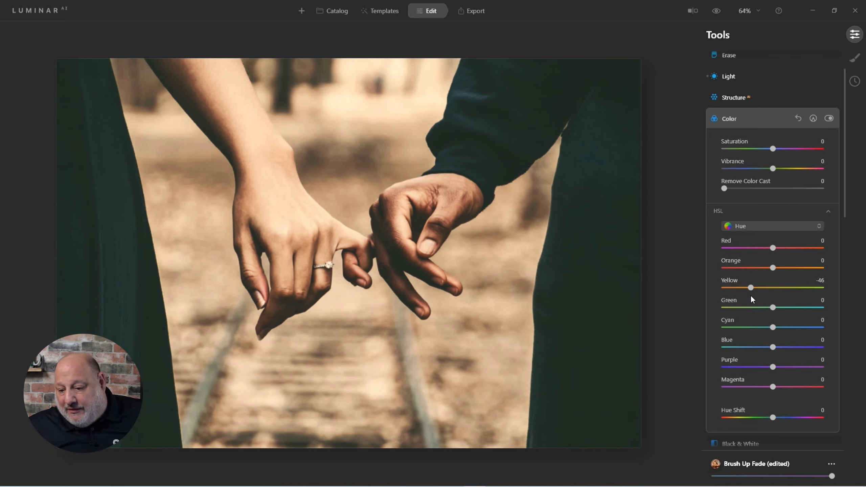
Mute the yellows by setting the HSL Yellow saturation to -76, and close the Color tool
{"action": "left_click", "coordinate": [750, 225]}
{"action": "left_click", "coordinate": [749, 258]}
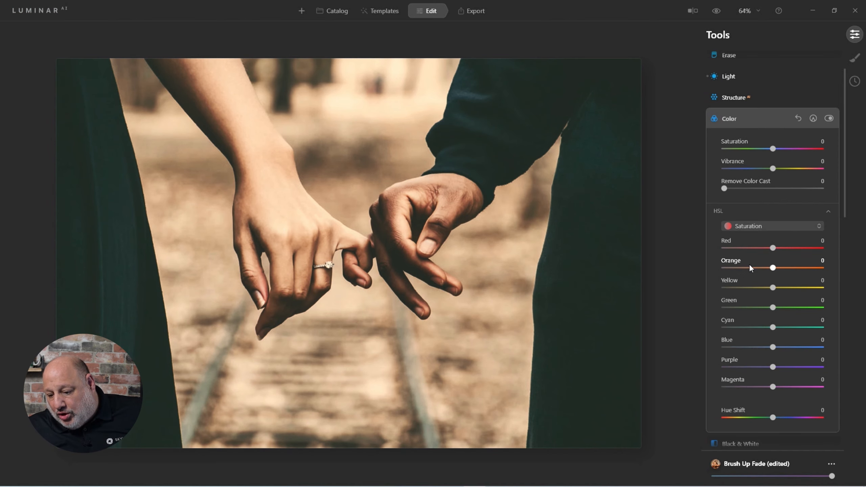
{"action": "left_click_drag", "start_coordinate": [773, 287], "coordinate": [741, 285]}
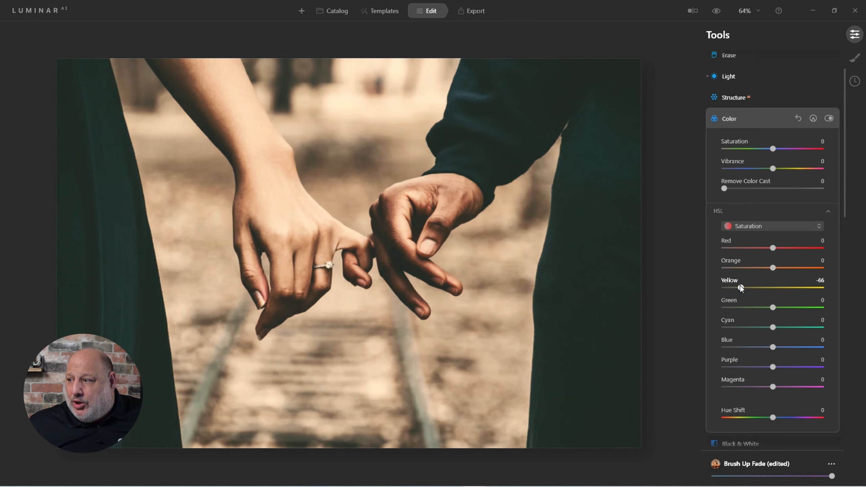
{"action": "left_click_drag", "start_coordinate": [740, 286], "coordinate": [735, 290]}
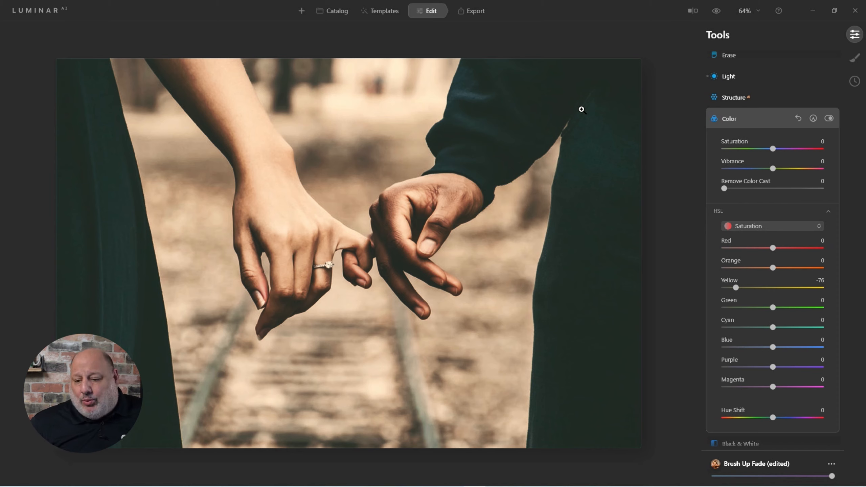
{"action": "left_click", "coordinate": [736, 118]}
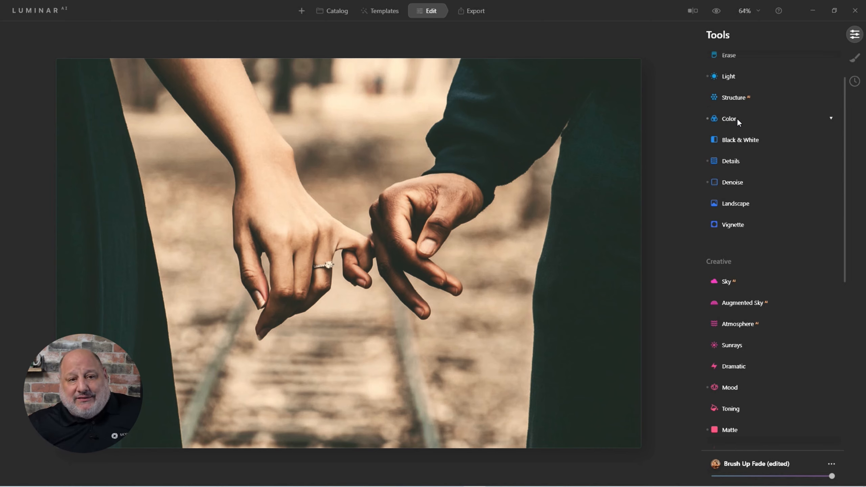
Add a Texture layer to the photo in Local Masking
{"action": "left_click", "coordinate": [856, 60]}
{"action": "left_click", "coordinate": [831, 37]}
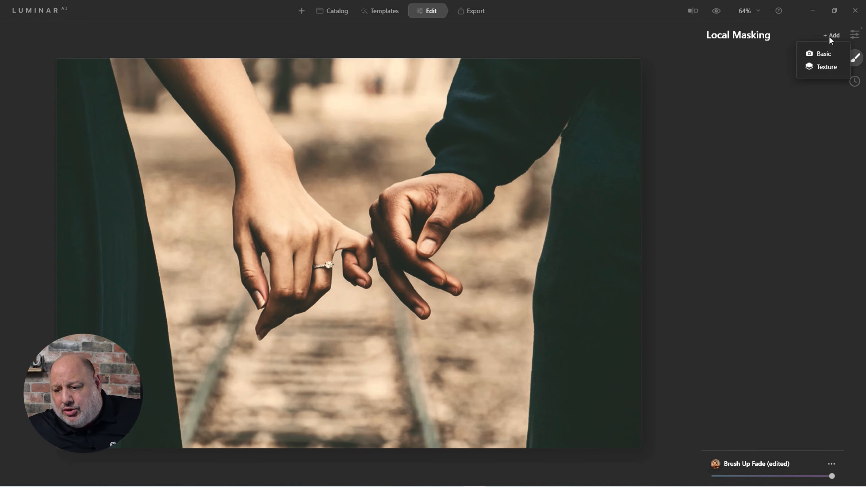
{"action": "left_click", "coordinate": [823, 66]}
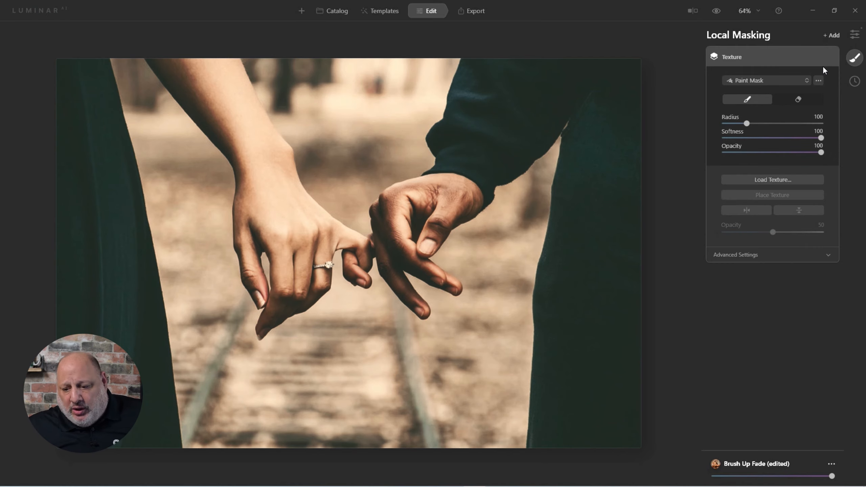
Load Frame.png into the texture layer from the Photography\_Assets\Textures\Overlays folder on Local Disk (C:)
{"action": "left_click", "coordinate": [778, 179]}
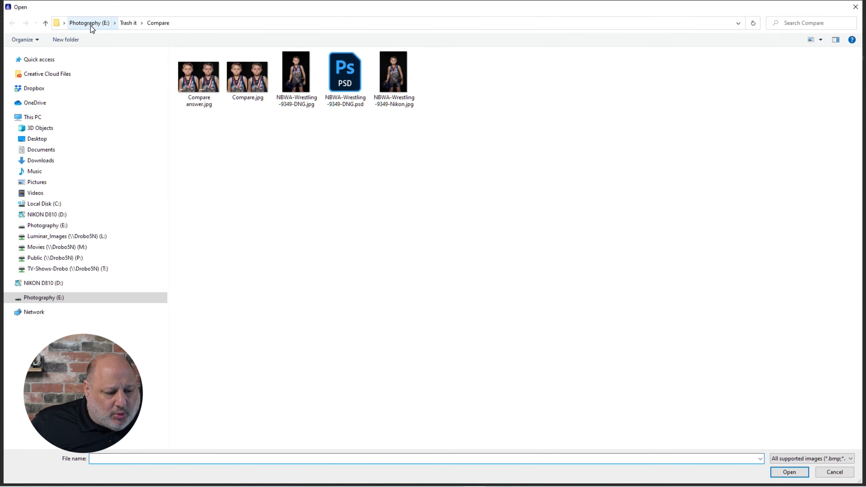
{"action": "left_click", "coordinate": [51, 204]}
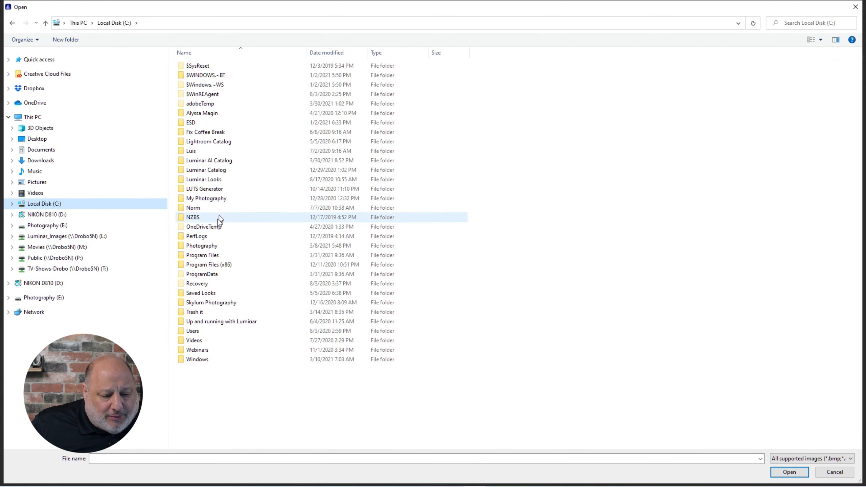
{"action": "double_click", "coordinate": [214, 244]}
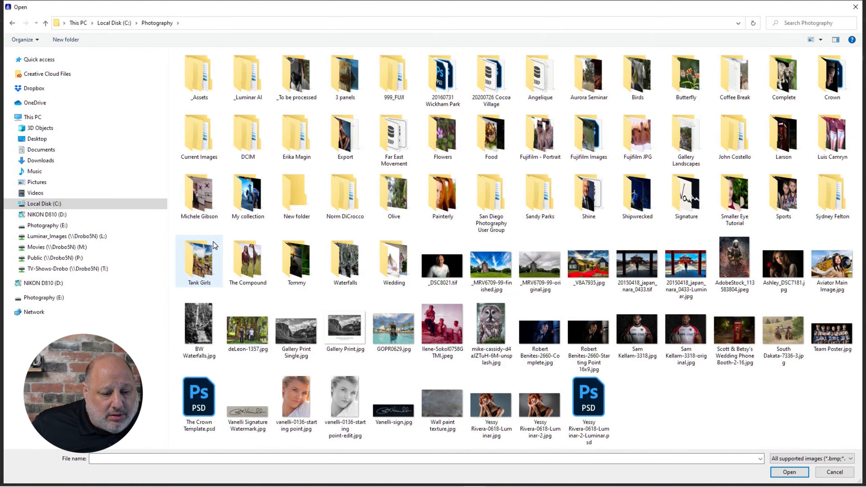
{"action": "double_click", "coordinate": [218, 89]}
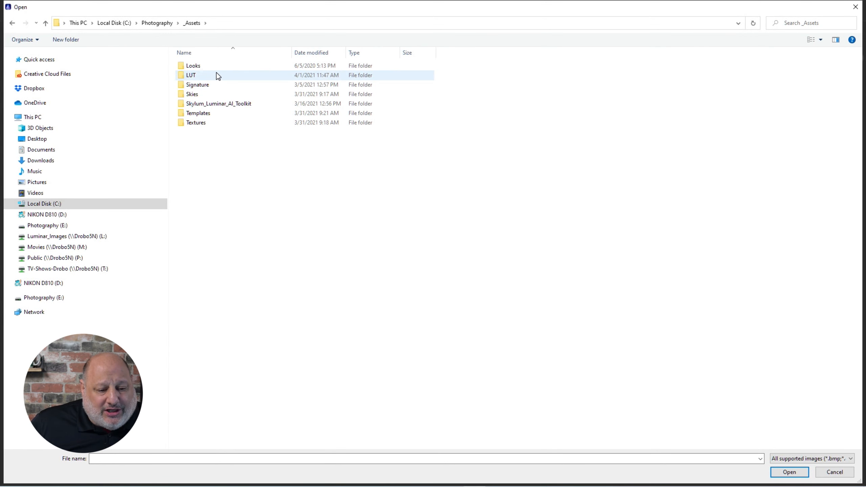
{"action": "double_click", "coordinate": [213, 122]}
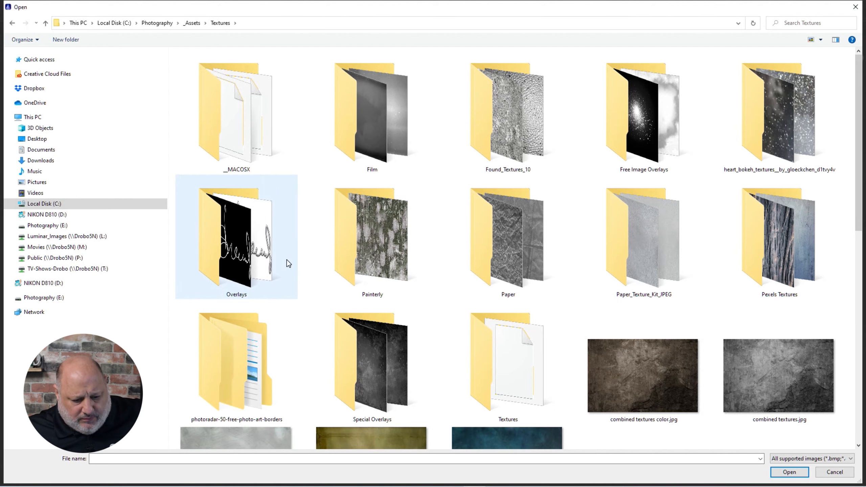
{"action": "double_click", "coordinate": [284, 248]}
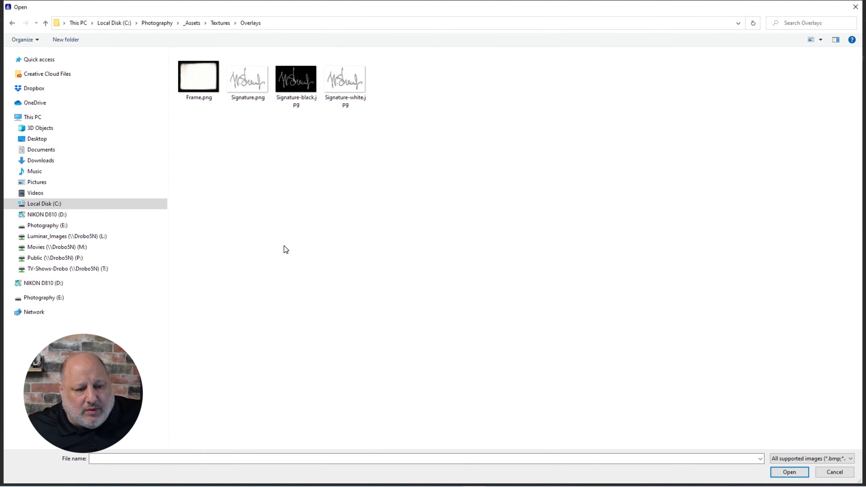
{"action": "left_click", "coordinate": [193, 77]}
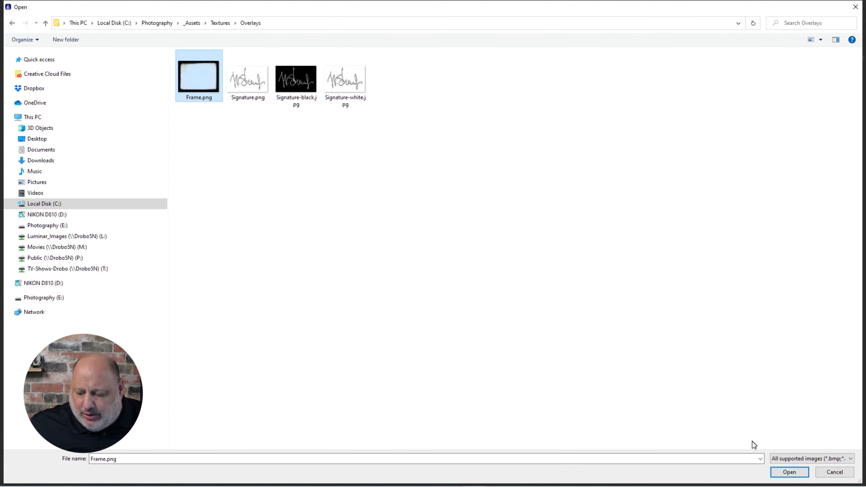
{"action": "left_click", "coordinate": [789, 472]}
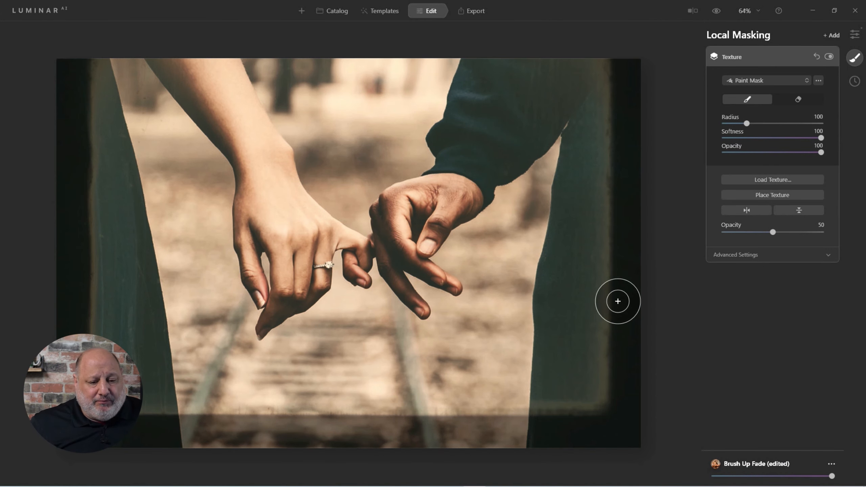
Resize and reposition the frame texture so its four borders line up with the edges of the photo
{"action": "left_click", "coordinate": [773, 196]}
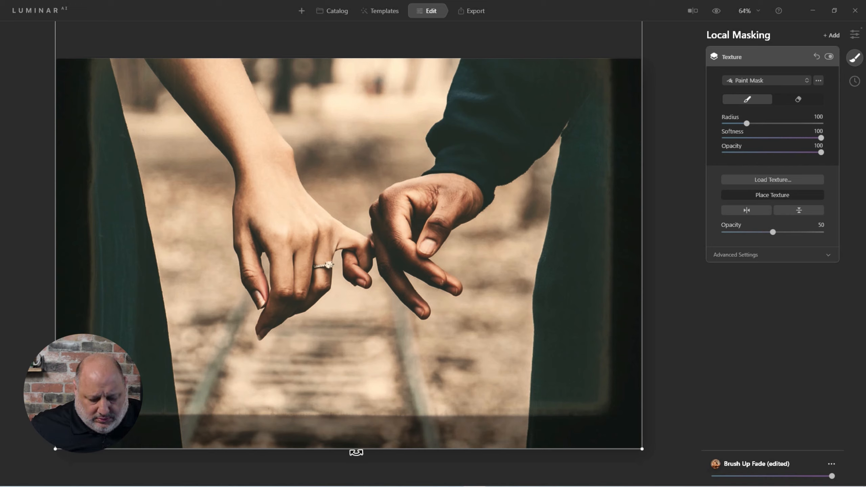
{"action": "left_click_drag", "start_coordinate": [356, 447], "coordinate": [346, 294]}
{"action": "left_click_drag", "start_coordinate": [365, 211], "coordinate": [367, 365]}
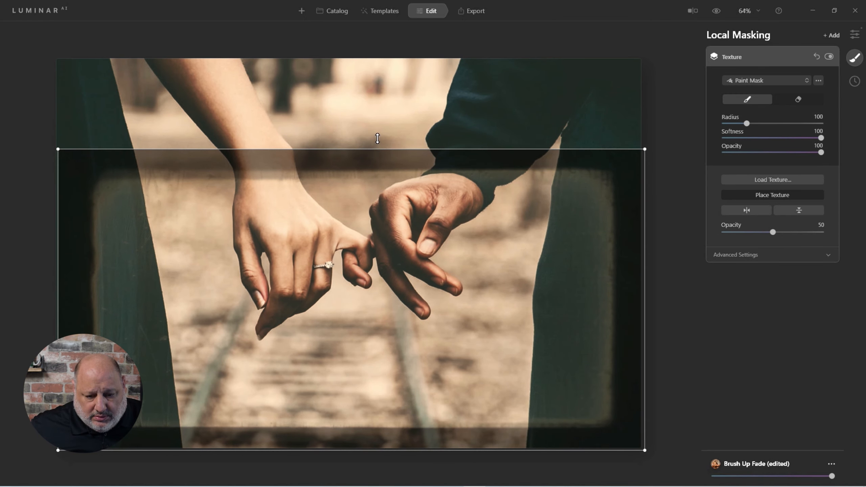
{"action": "left_click_drag", "start_coordinate": [378, 122], "coordinate": [383, 49]}
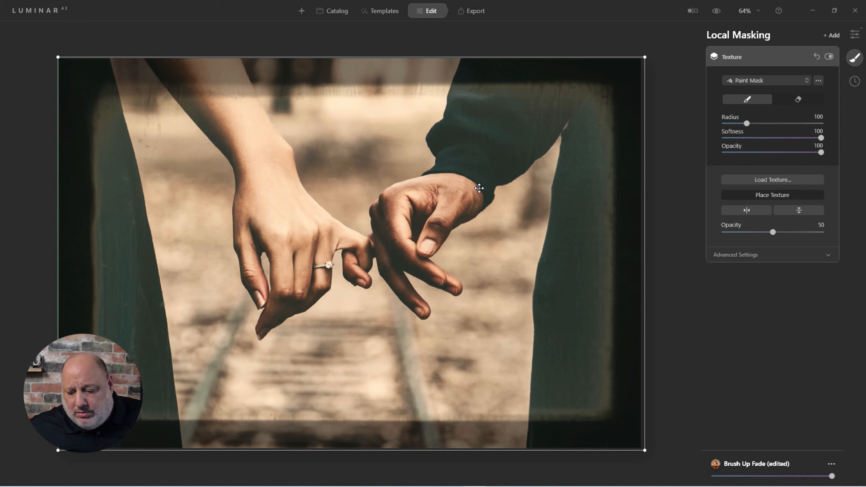
{"action": "left_click", "coordinate": [772, 196]}
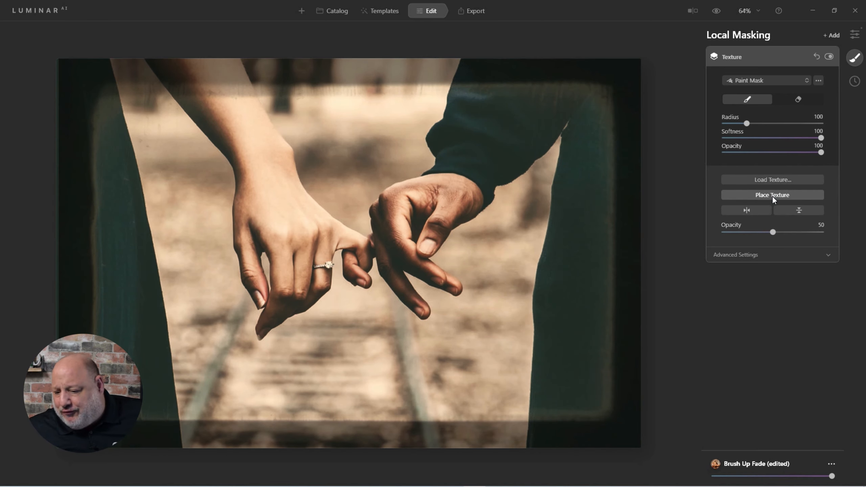
Blend the frame texture with opacity 61, Multiply mode and contrast 28, and collapse its settings
{"action": "left_click", "coordinate": [749, 255]}
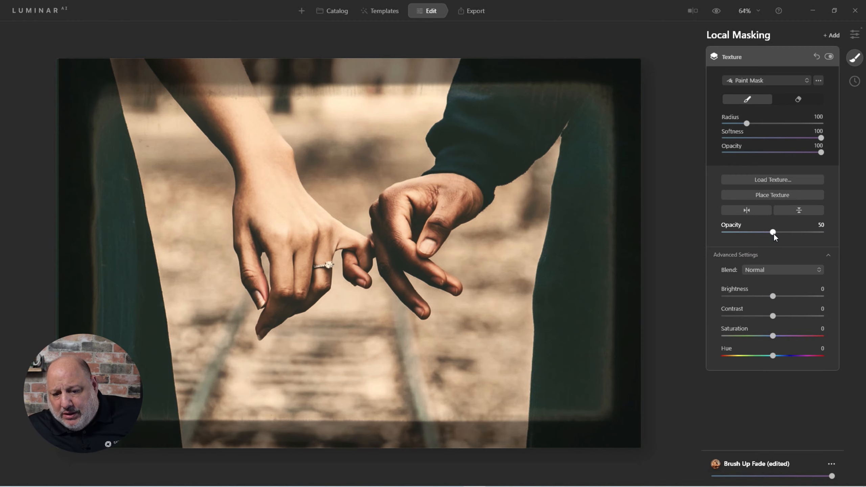
{"action": "mouse_move", "coordinate": [774, 234]}
{"action": "left_mouse_down"}
{"action": "mouse_move", "coordinate": [817, 240]}
{"action": "mouse_move", "coordinate": [746, 244]}
{"action": "mouse_move", "coordinate": [775, 248]}
{"action": "left_mouse_up"}
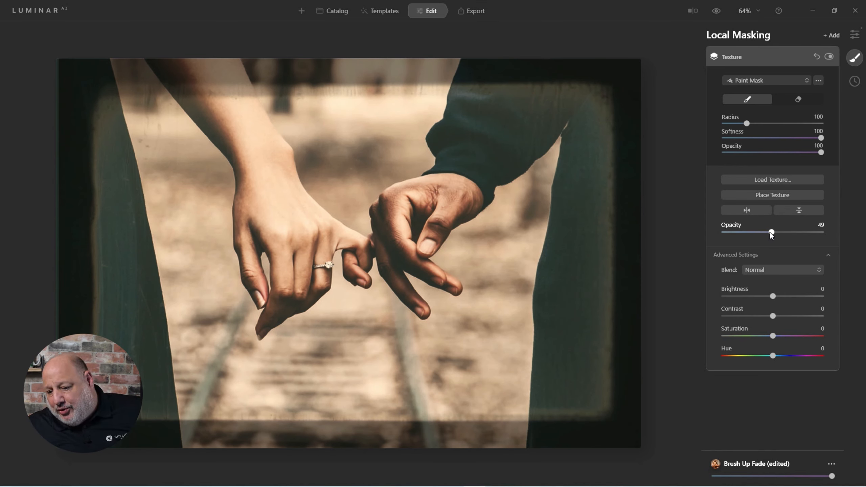
{"action": "left_click_drag", "start_coordinate": [771, 232], "coordinate": [780, 237]}
{"action": "left_click", "coordinate": [757, 272]}
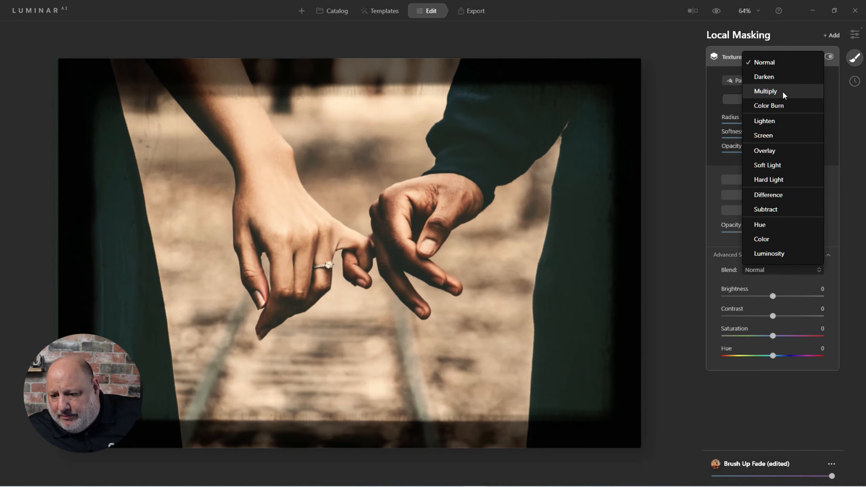
{"action": "left_click", "coordinate": [782, 91]}
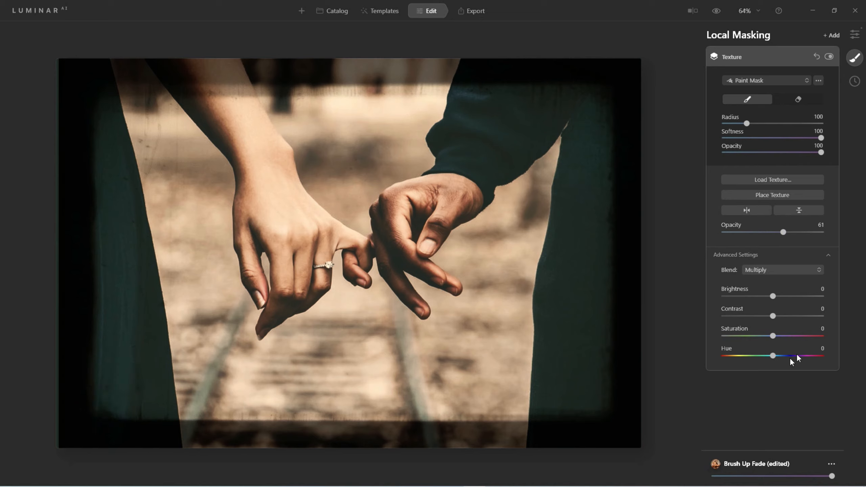
{"action": "left_click_drag", "start_coordinate": [773, 316], "coordinate": [784, 316]}
{"action": "left_click", "coordinate": [751, 55]}
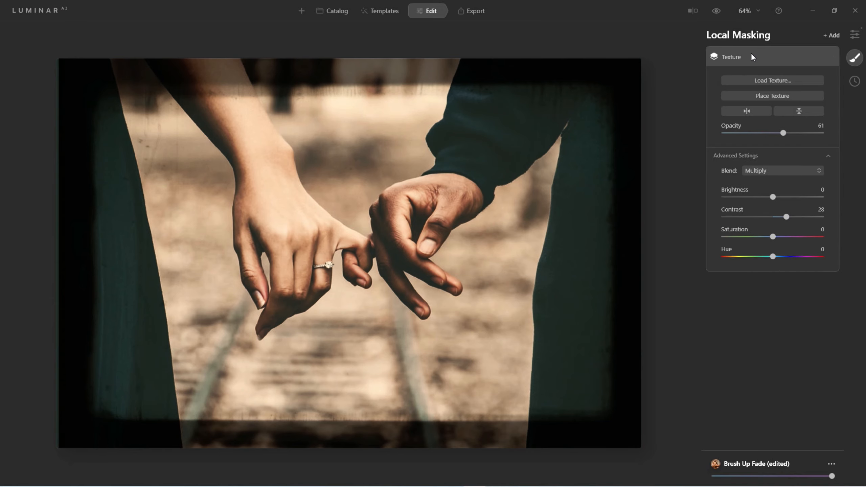
Add a second Texture layer and load combined textures color.jpg from the _Assets\Textures folder into it
{"action": "left_click", "coordinate": [833, 38]}
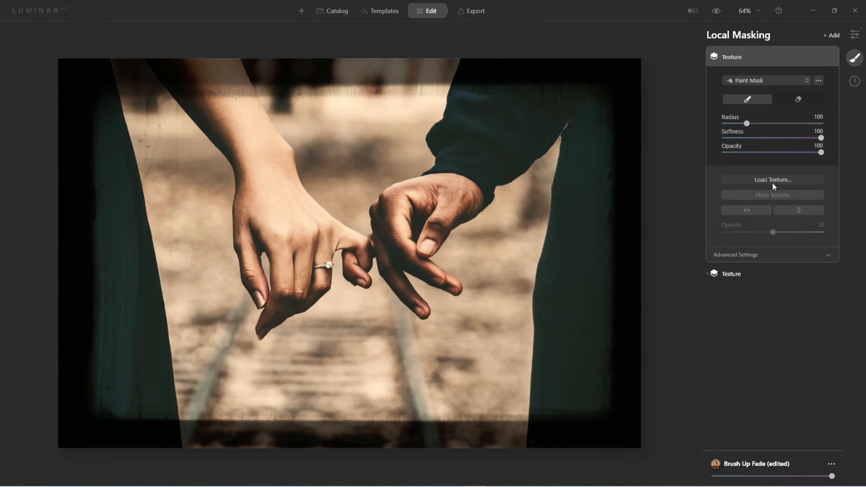
{"action": "left_click", "coordinate": [773, 183]}
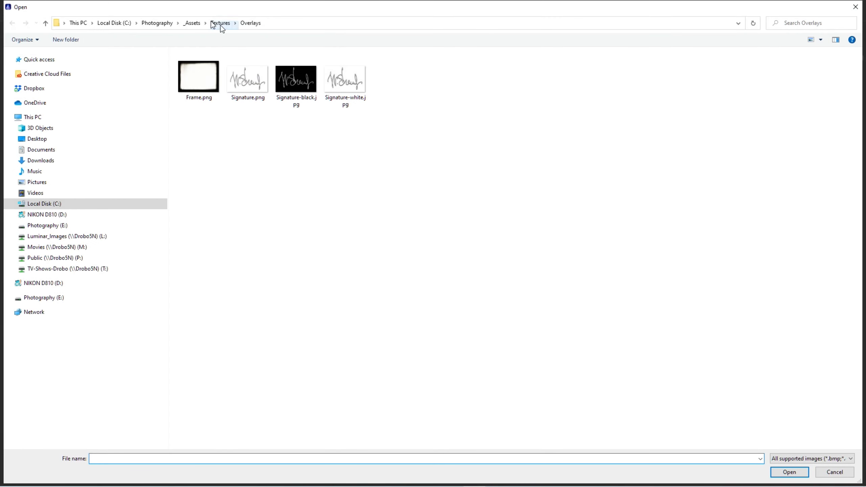
{"action": "left_click", "coordinate": [221, 23]}
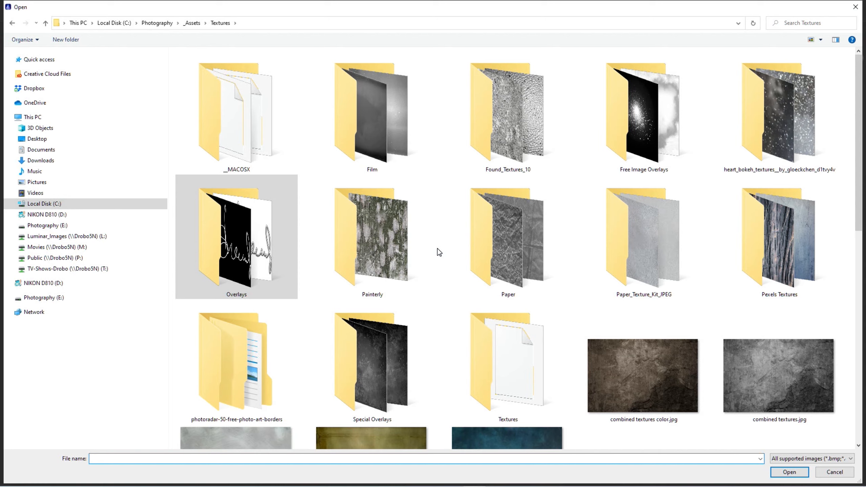
{"action": "left_click", "coordinate": [659, 362]}
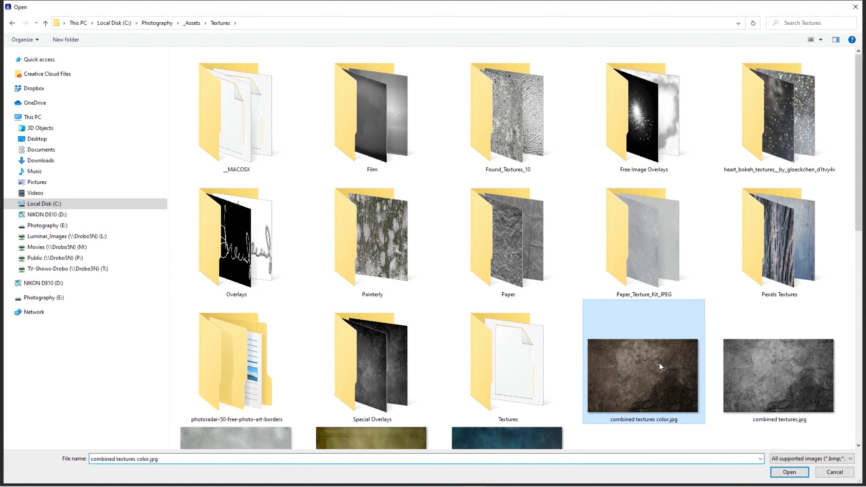
{"action": "left_click", "coordinate": [789, 475]}
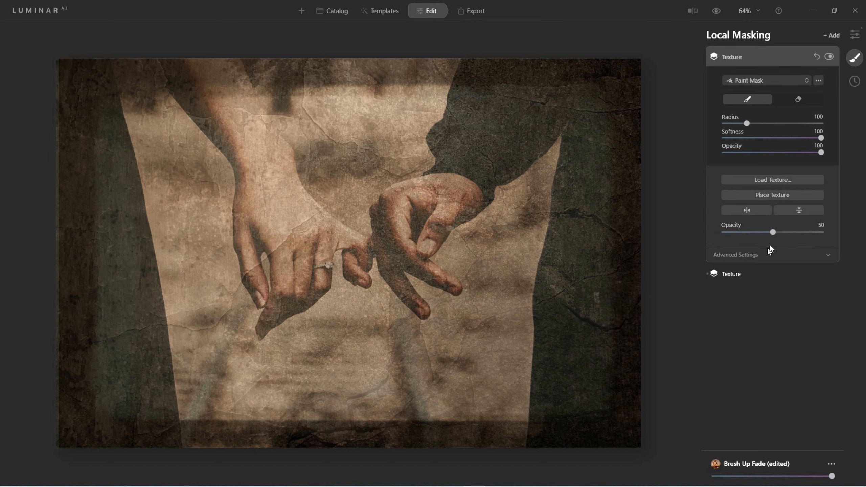
Blend the new texture in Overlay mode with opacity 50, brightness 78 and contrast -2
{"action": "left_click_drag", "start_coordinate": [772, 235], "coordinate": [794, 235]}
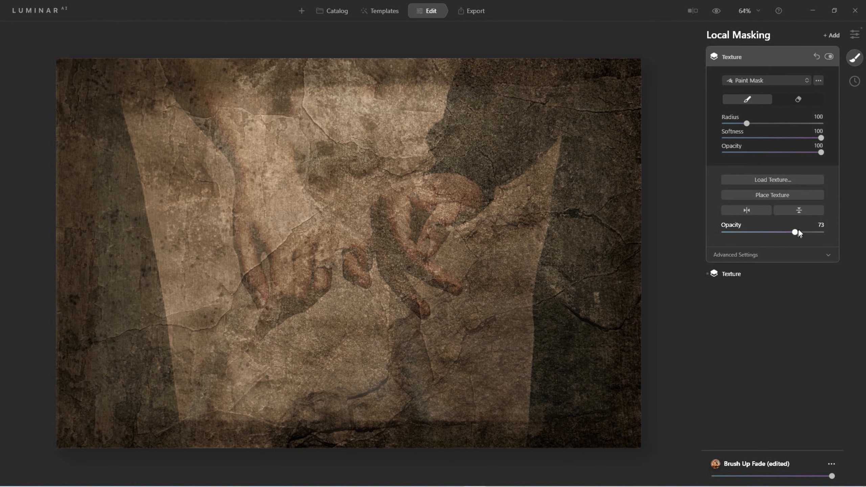
{"action": "left_click", "coordinate": [749, 258]}
{"action": "left_click", "coordinate": [771, 270]}
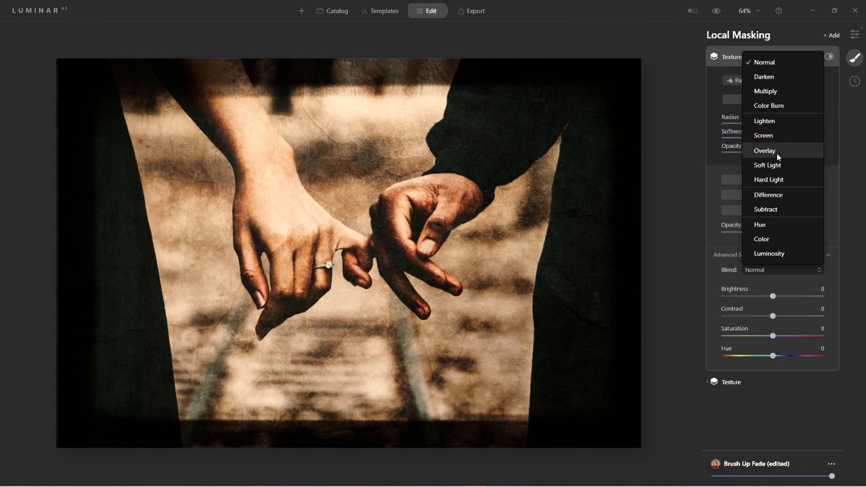
{"action": "left_click", "coordinate": [777, 153]}
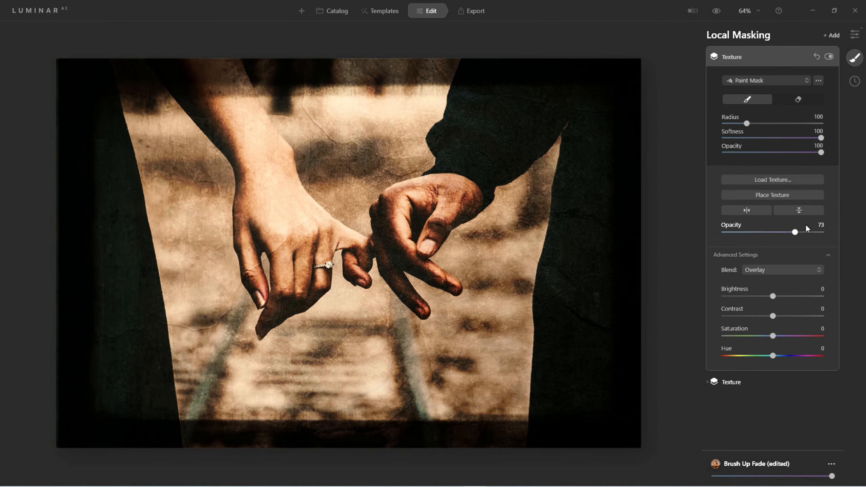
{"action": "left_click_drag", "start_coordinate": [791, 233], "coordinate": [773, 237]}
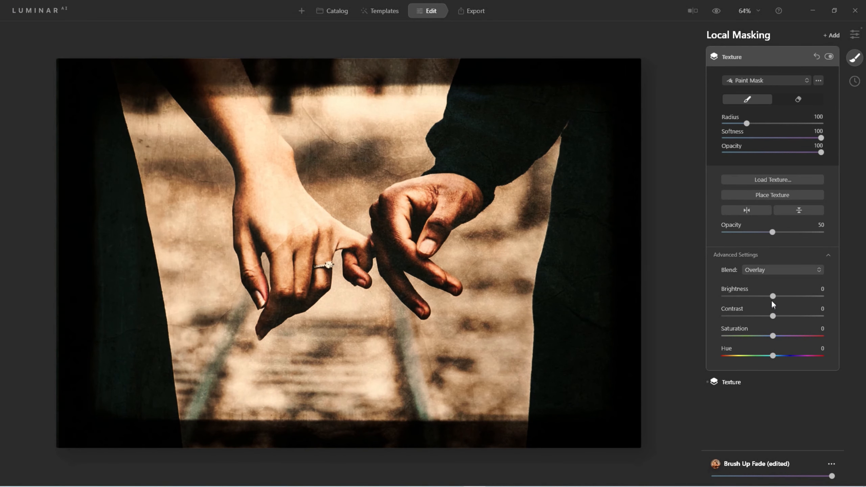
{"action": "left_click_drag", "start_coordinate": [773, 296], "coordinate": [772, 315]}
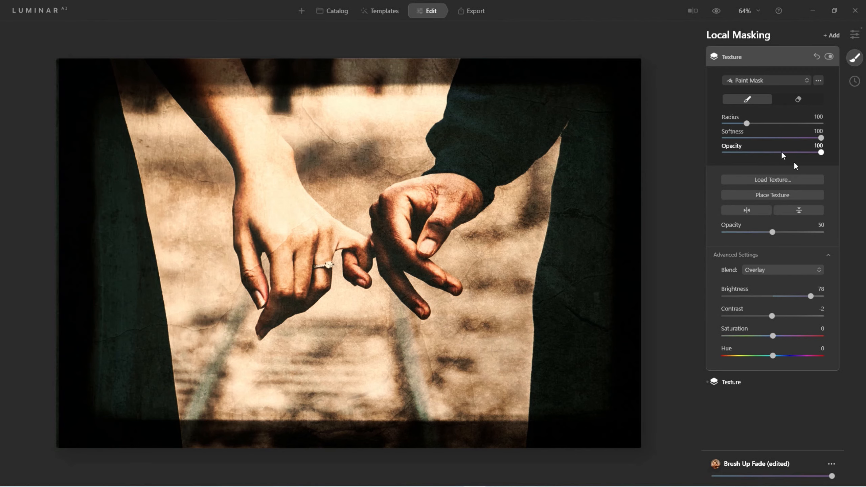
Replace the texture in the current layer with Rough Texture.jpg from the Textures\Painterly folder
{"action": "left_click", "coordinate": [777, 195]}
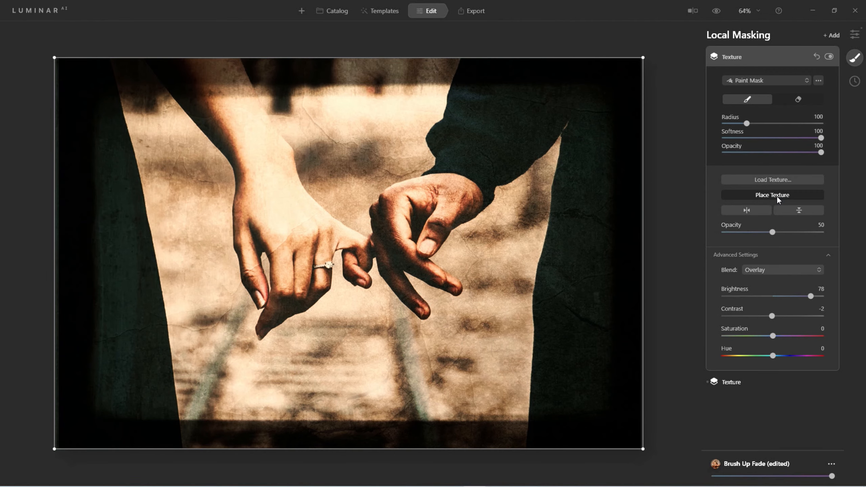
{"action": "left_click", "coordinate": [776, 180]}
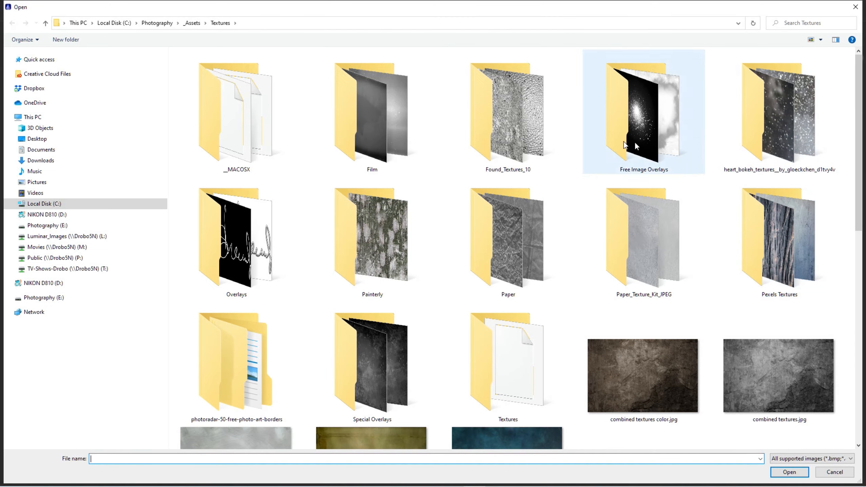
{"action": "double_click", "coordinate": [392, 243]}
{"action": "left_click", "coordinate": [201, 78]}
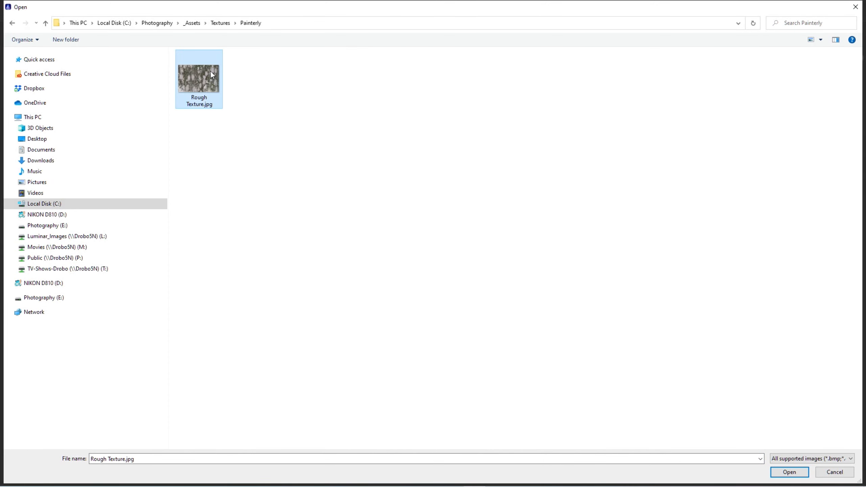
{"action": "left_click", "coordinate": [788, 474]}
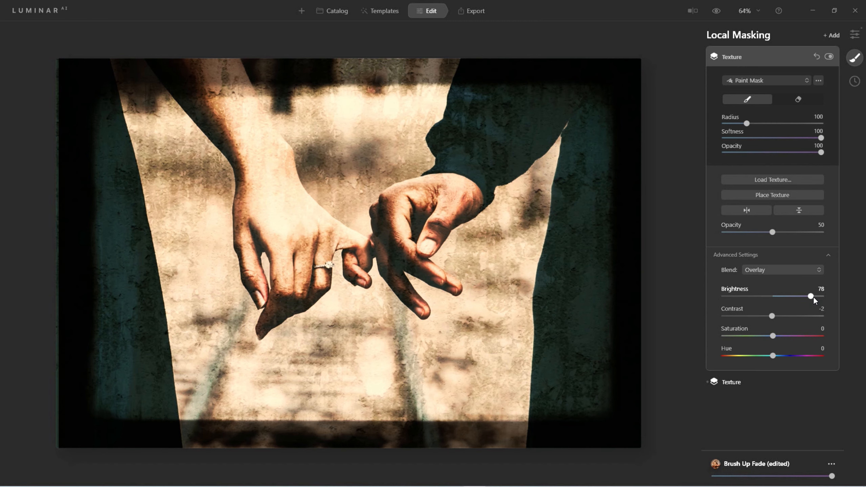
Soften the rough texture with brightness 51 and slightly lower opacity, and compare the edited photo with the original
{"action": "left_click_drag", "start_coordinate": [810, 296], "coordinate": [791, 297]}
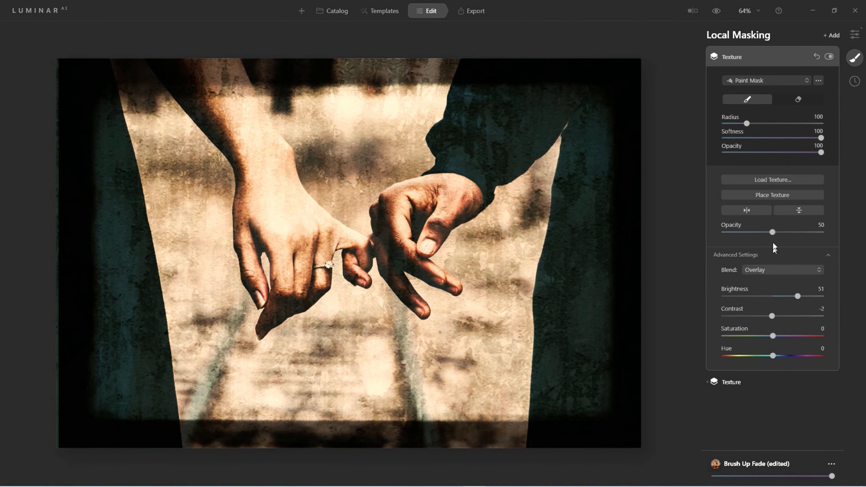
{"action": "mouse_move", "coordinate": [772, 232]}
{"action": "left_mouse_down"}
{"action": "mouse_move", "coordinate": [740, 231]}
{"action": "mouse_move", "coordinate": [769, 233]}
{"action": "left_mouse_up"}
{"action": "left_click", "coordinate": [731, 57]}
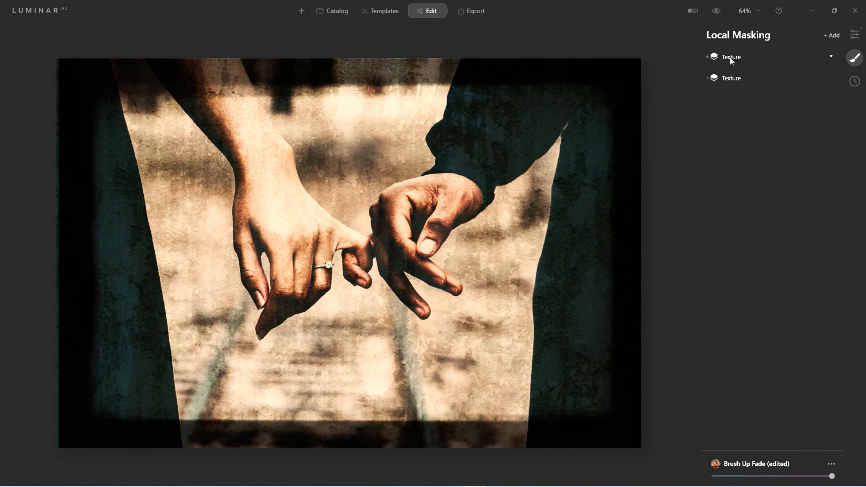
{"action": "left_click", "coordinate": [721, 10]}
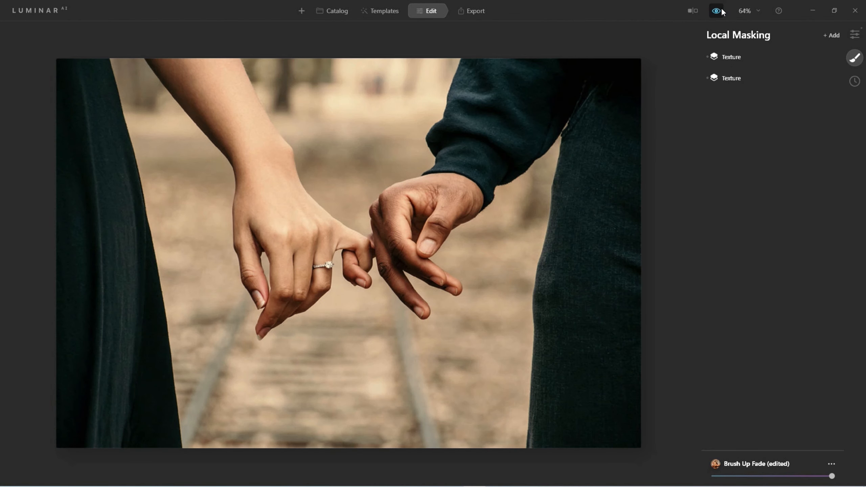
{"action": "left_click", "coordinate": [720, 11]}
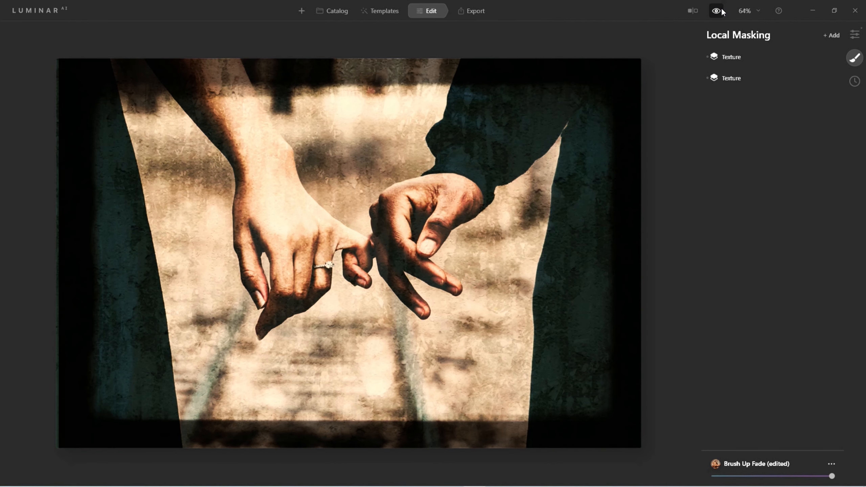